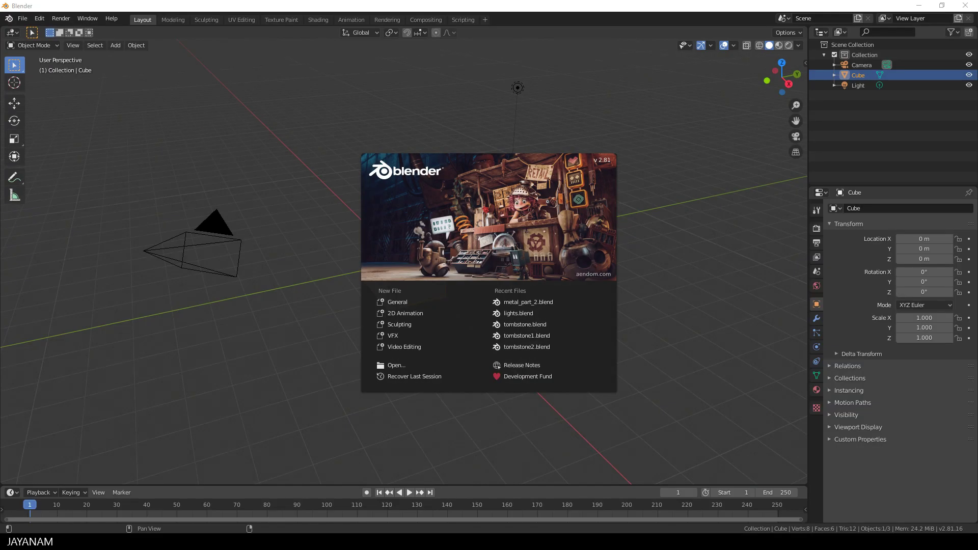
Dismiss the splash screen and start the Shortcut VUr keystroke display from the sidebar
{"action": "left_click", "coordinate": [689, 229]}
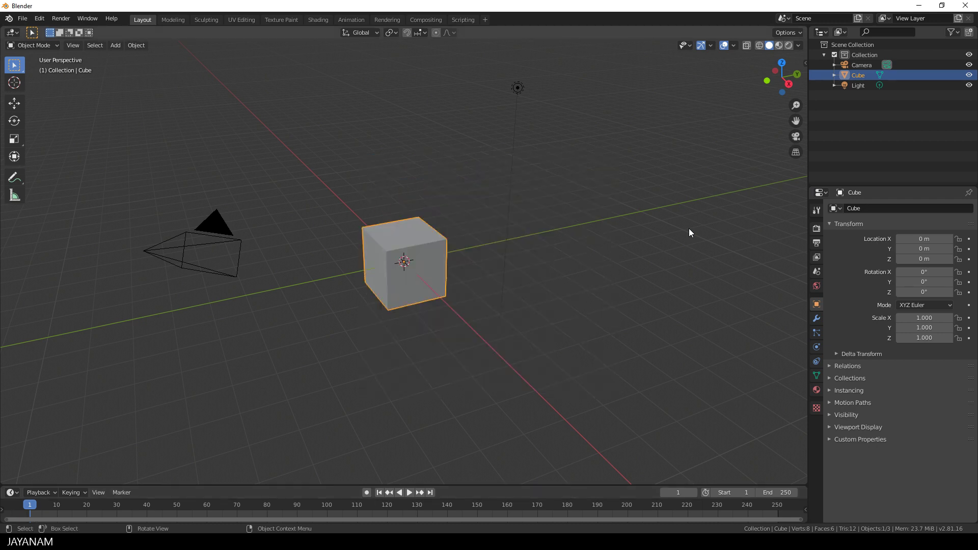
{"action": "key", "text": "n"}
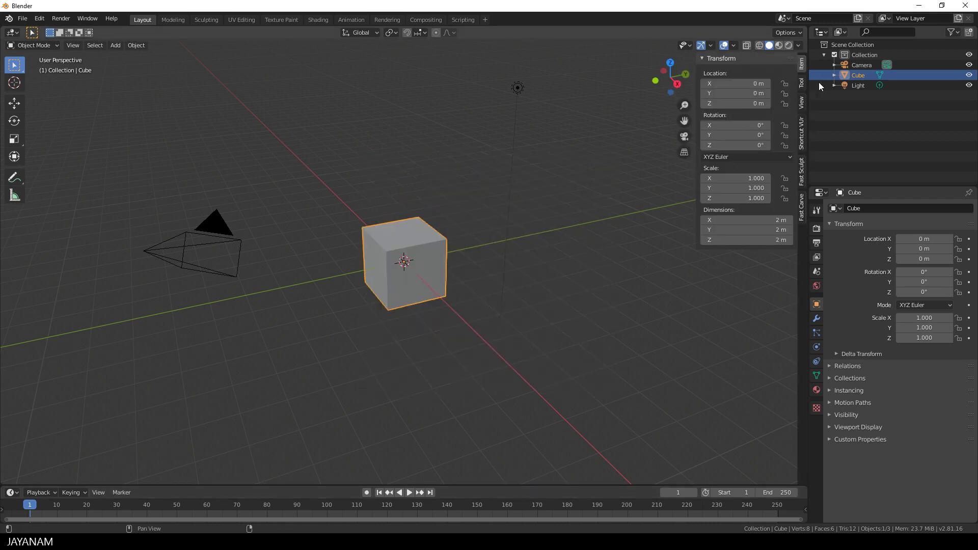
{"action": "left_click", "coordinate": [803, 124]}
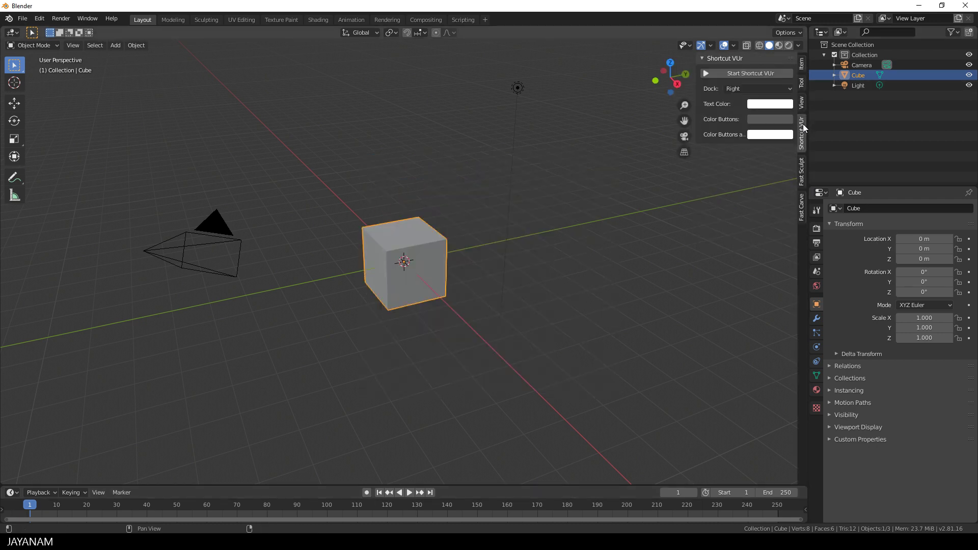
{"action": "left_click", "coordinate": [754, 72]}
Close the sidebar, zoom in, and put the default cube into Edit Mode
{"action": "key", "text": "n"}
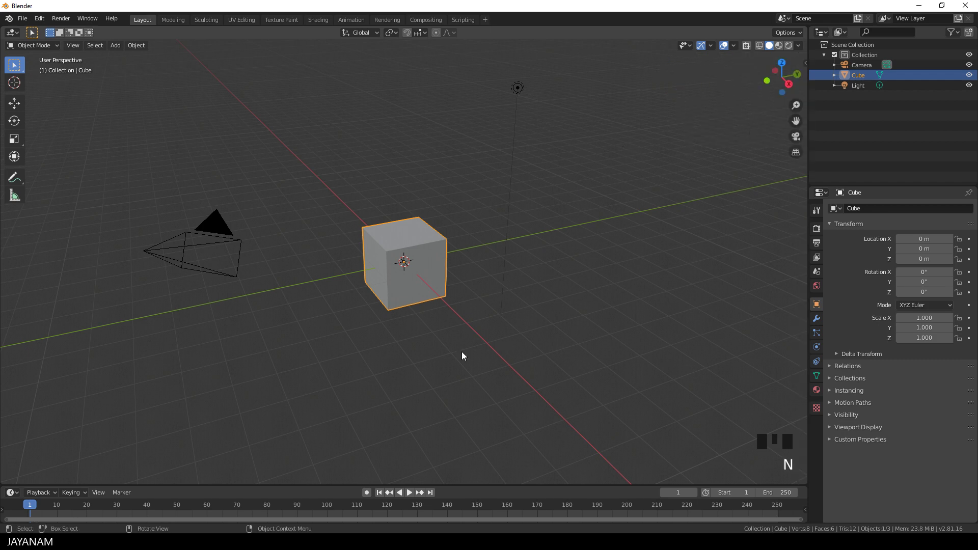
{"action": "scroll", "coordinate": [468, 292], "scroll_direction": "up", "scroll_amount": 3}
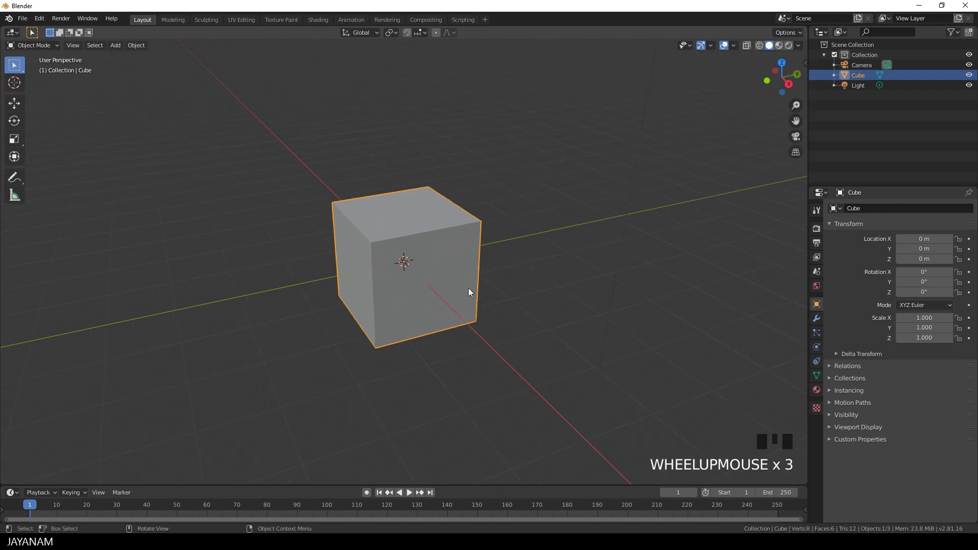
{"action": "key", "text": "Tab"}
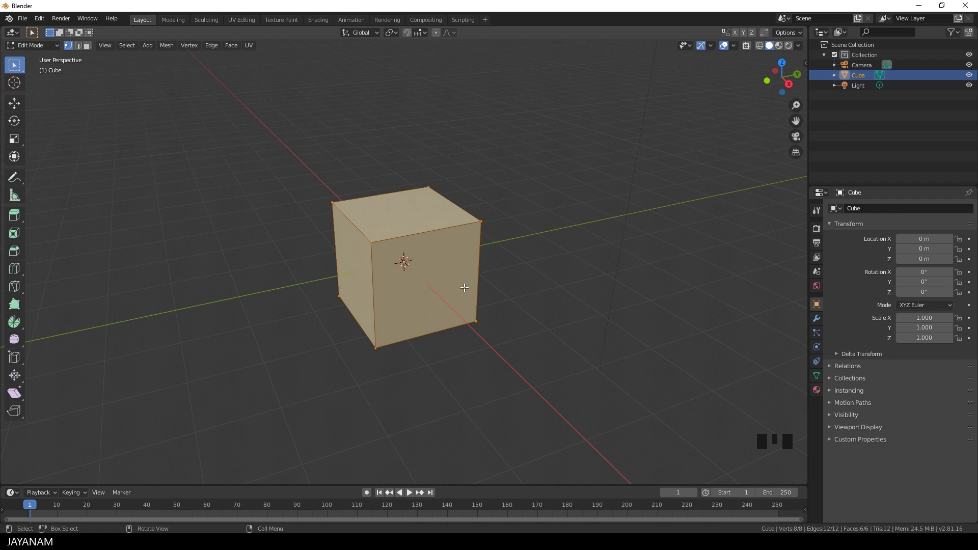
Bevel all the cube's edges with 2 segments
{"action": "key", "text": "ctrl+b"}
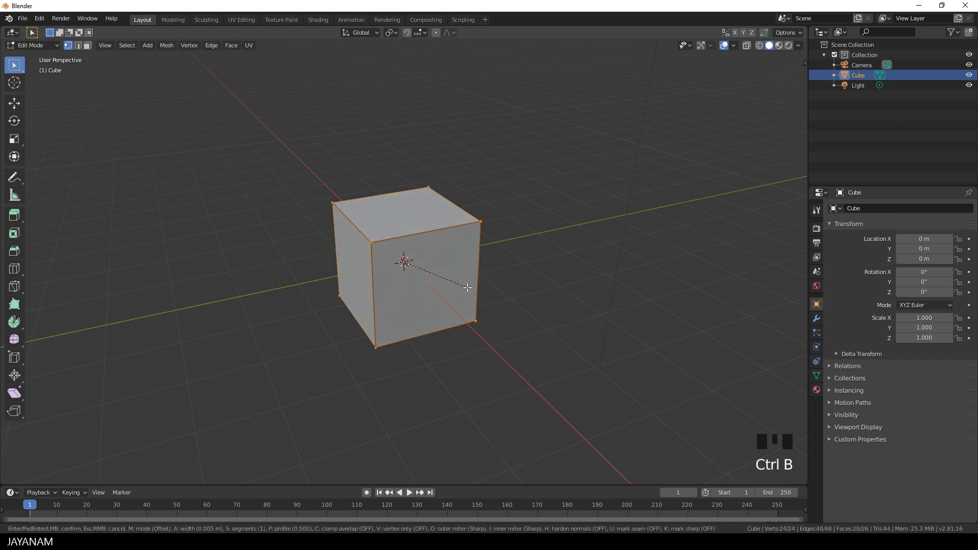
{"action": "scroll", "coordinate": [469, 288], "scroll_direction": "up", "scroll_amount": 1}
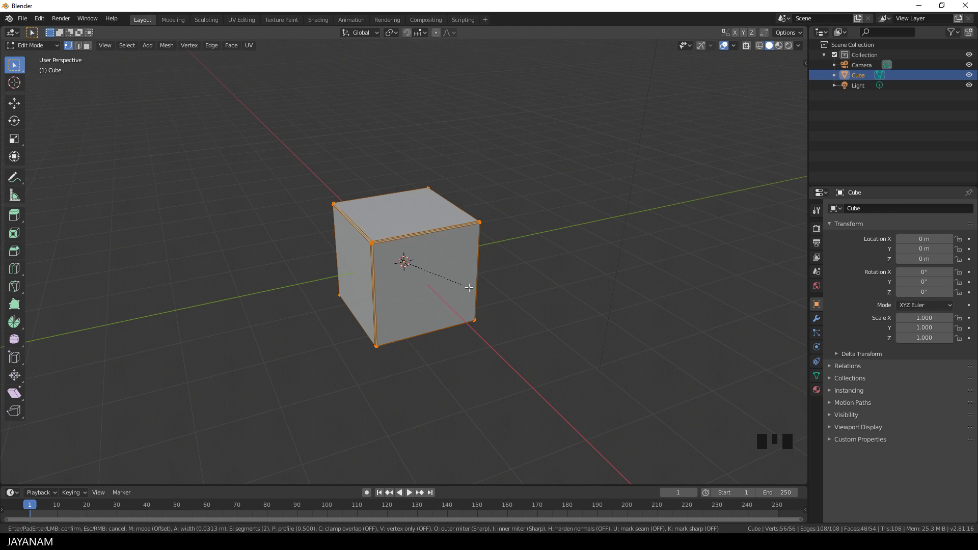
{"action": "left_click", "coordinate": [469, 288]}
Return to Object Mode and apply Shade Smooth to the cube
{"action": "key", "text": "Tab"}
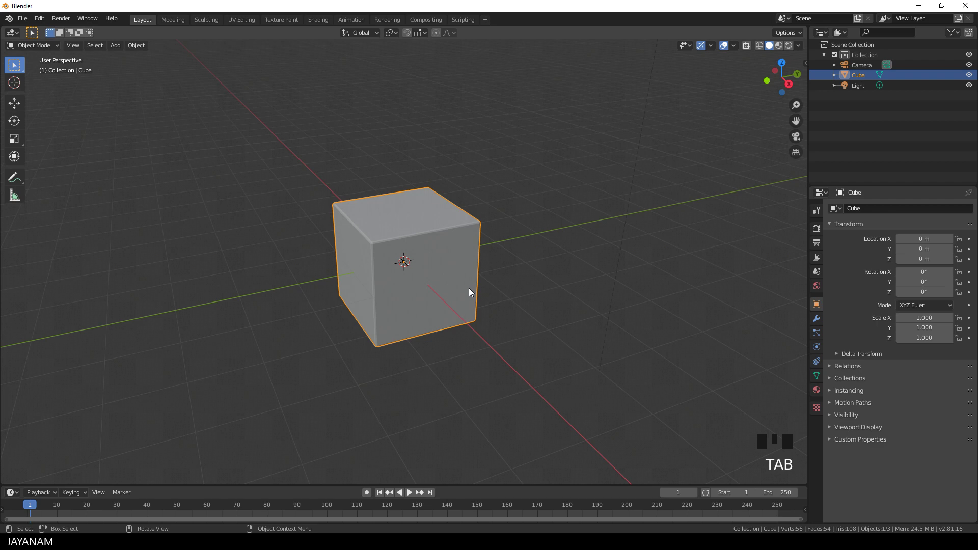
{"action": "right_click", "coordinate": [453, 291]}
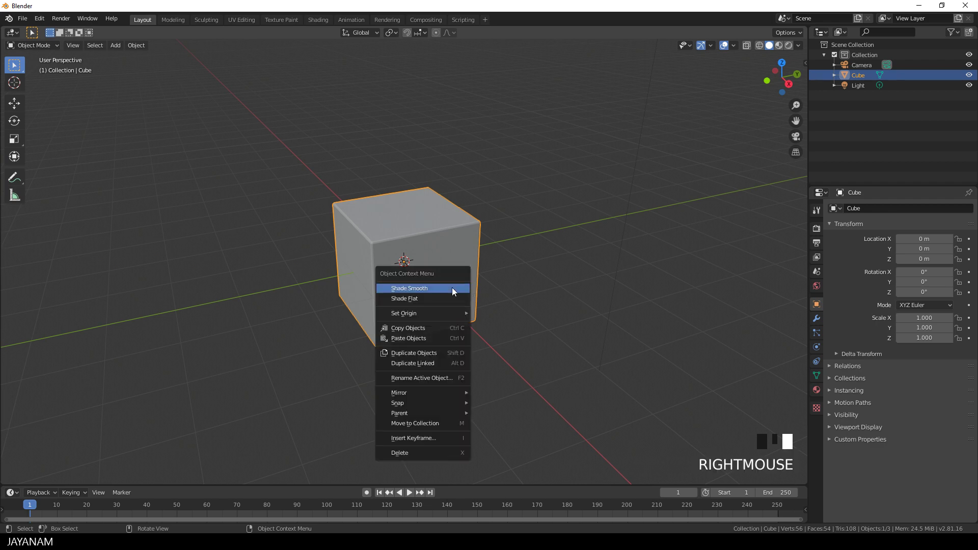
{"action": "left_click", "coordinate": [452, 289]}
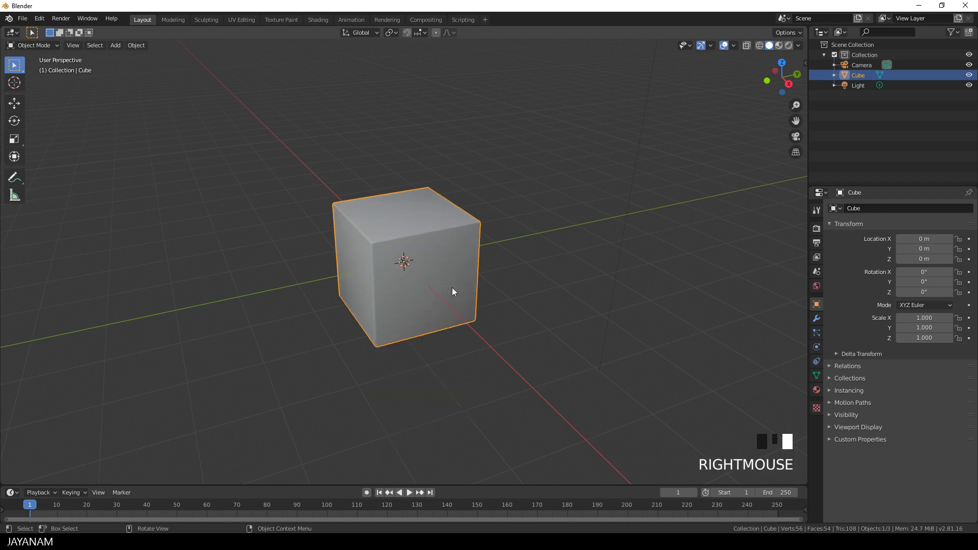
Use Material Preview shading with a slightly visible background and Scene Lights enabled
{"action": "left_click", "coordinate": [779, 46]}
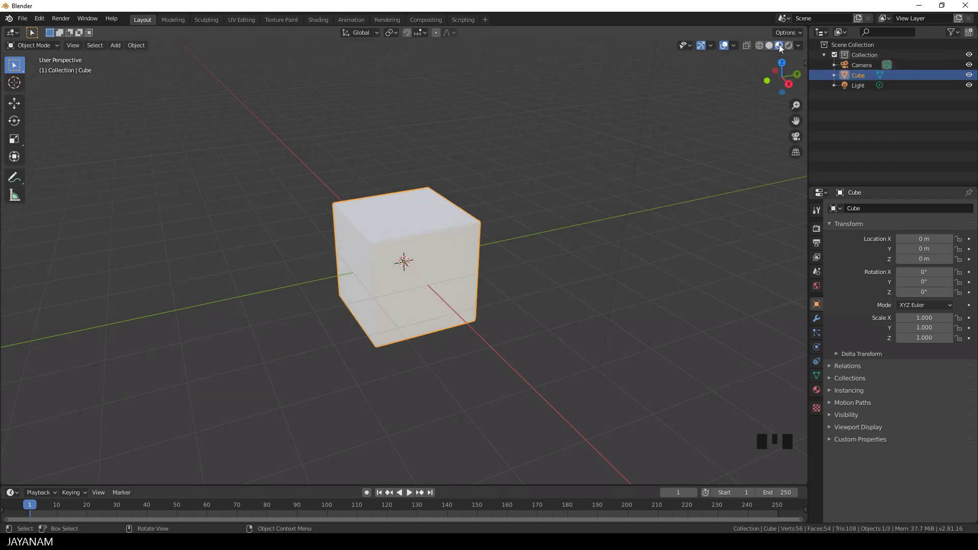
{"action": "left_click", "coordinate": [798, 45]}
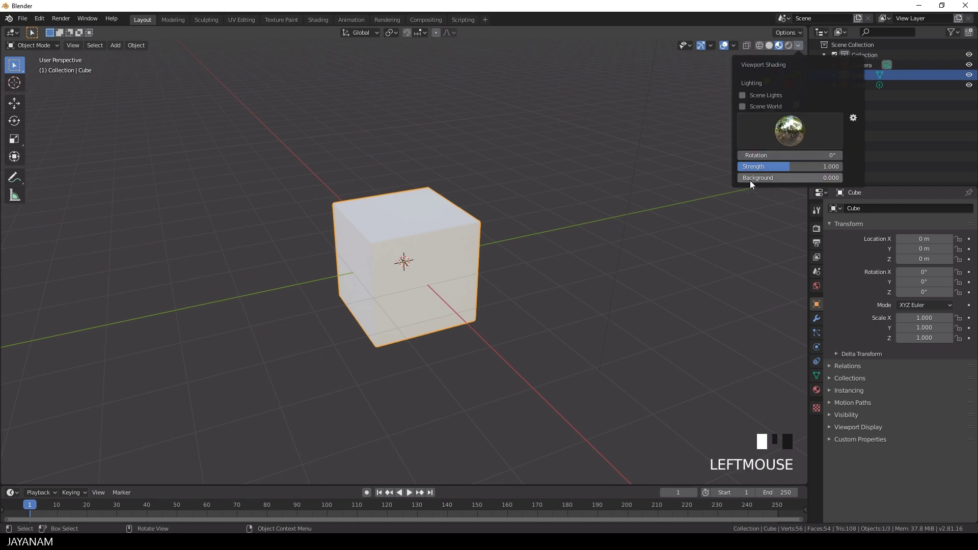
{"action": "left_click_drag", "start_coordinate": [746, 178], "coordinate": [750, 177]}
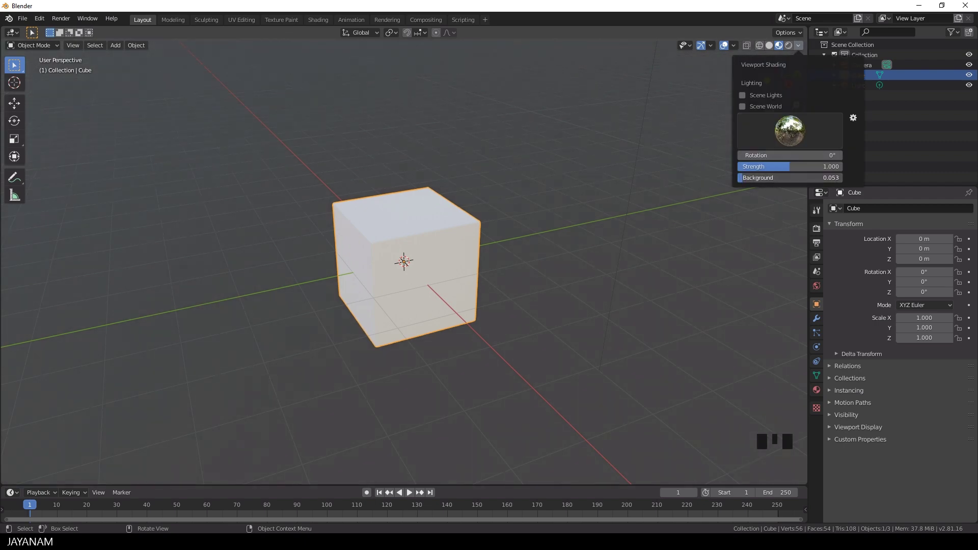
{"action": "left_click", "coordinate": [742, 96]}
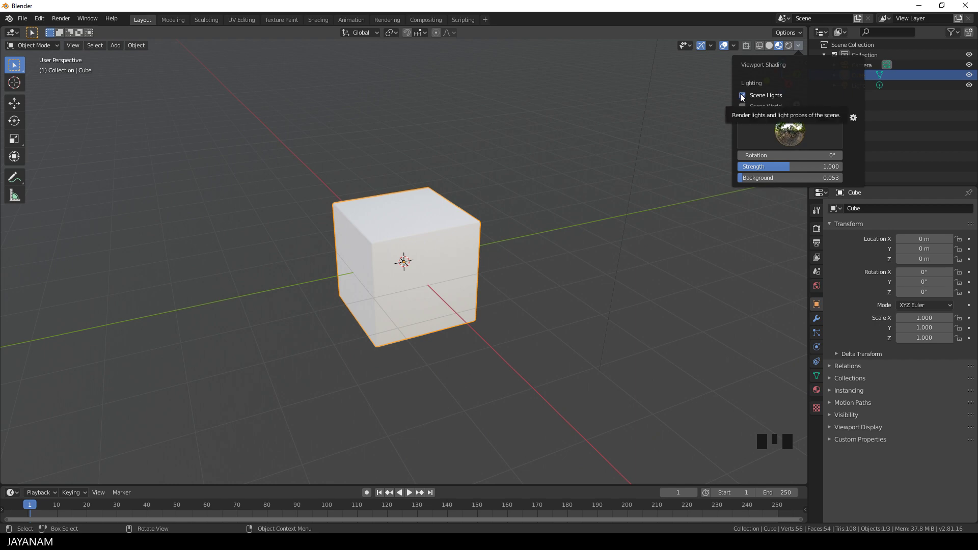
Hide the X/Y axes, floor grid, 3D cursor and origin overlays, then orbit the cube
{"action": "left_click", "coordinate": [735, 46]}
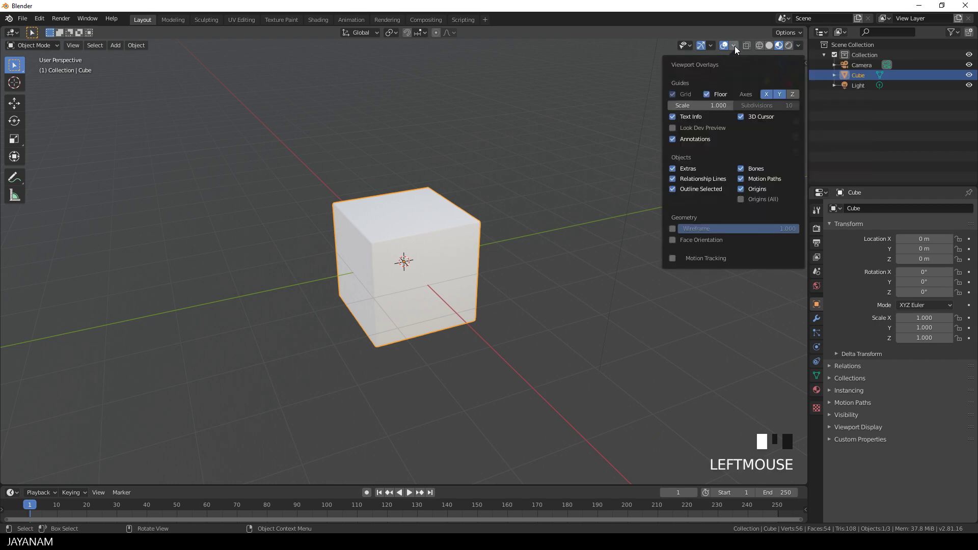
{"action": "left_click", "coordinate": [769, 96]}
{"action": "left_click", "coordinate": [780, 94]}
{"action": "left_click", "coordinate": [706, 94]}
{"action": "left_click", "coordinate": [741, 116]}
{"action": "left_click", "coordinate": [741, 190]}
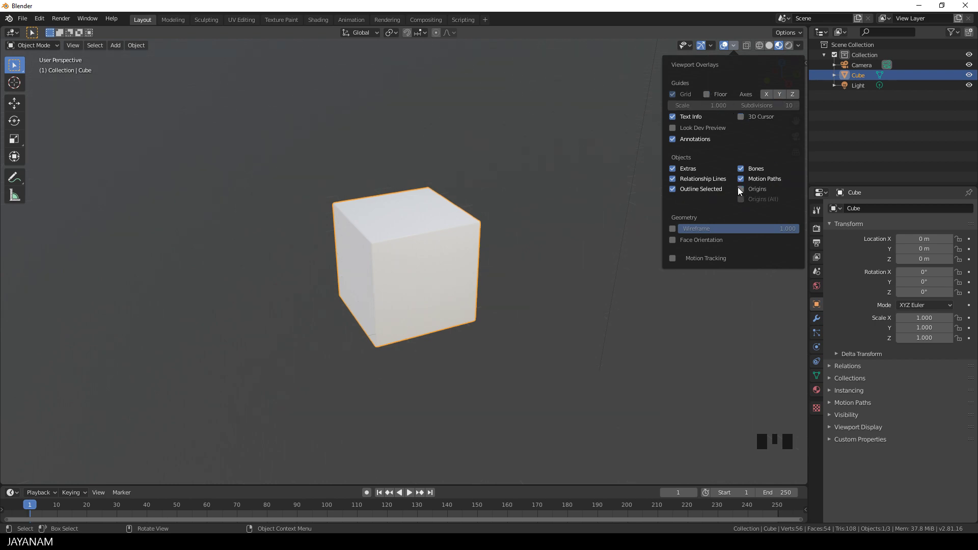
{"action": "middle_click_drag", "start_coordinate": [533, 226], "coordinate": [584, 167]}
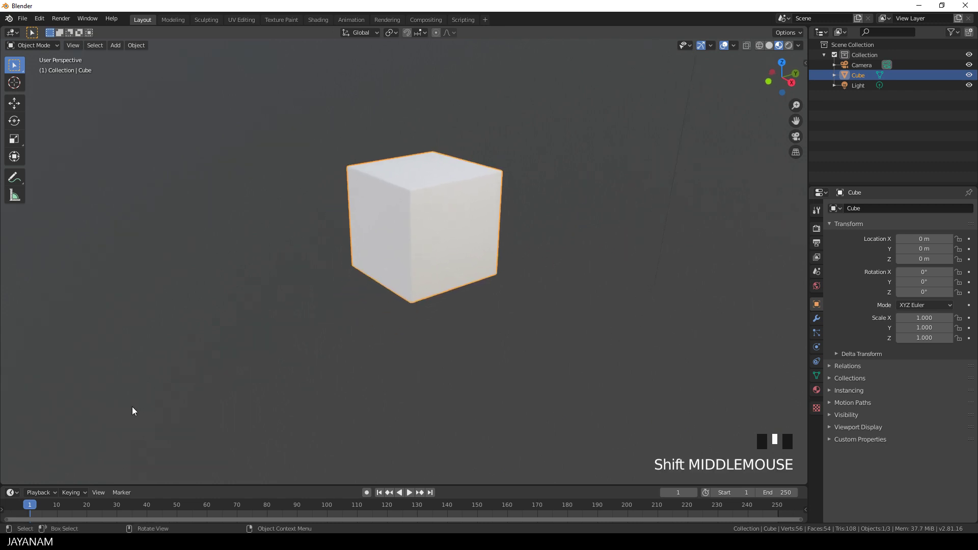
Split the viewport and turn the lower area into a Shader Editor
{"action": "left_click", "coordinate": [2, 484]}
{"action": "left_click_drag", "start_coordinate": [2, 484], "coordinate": [26, 236]}
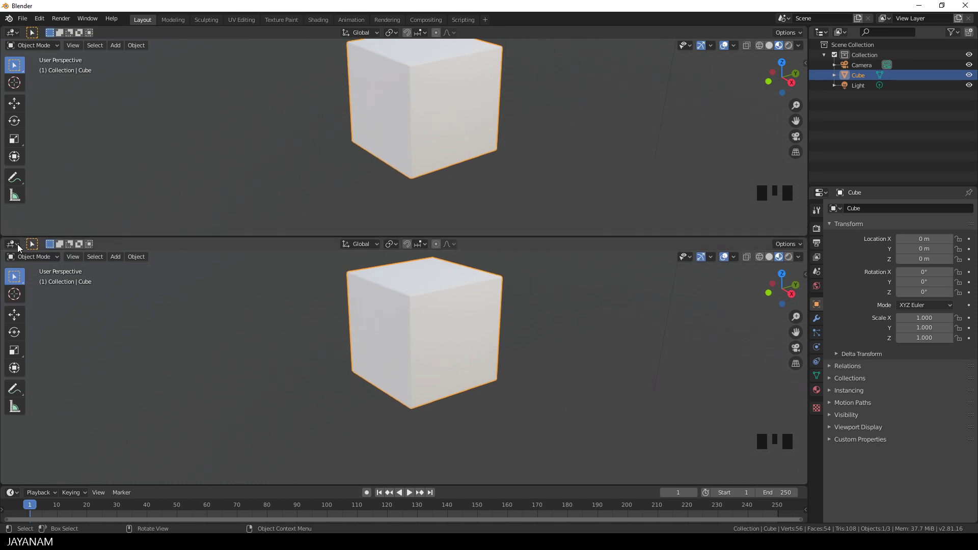
{"action": "left_click", "coordinate": [12, 243]}
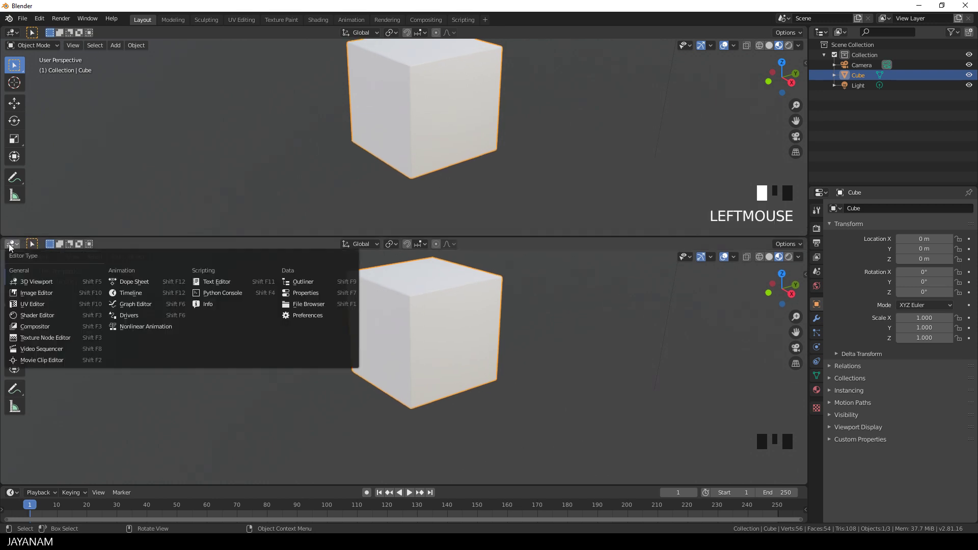
{"action": "left_click", "coordinate": [37, 315]}
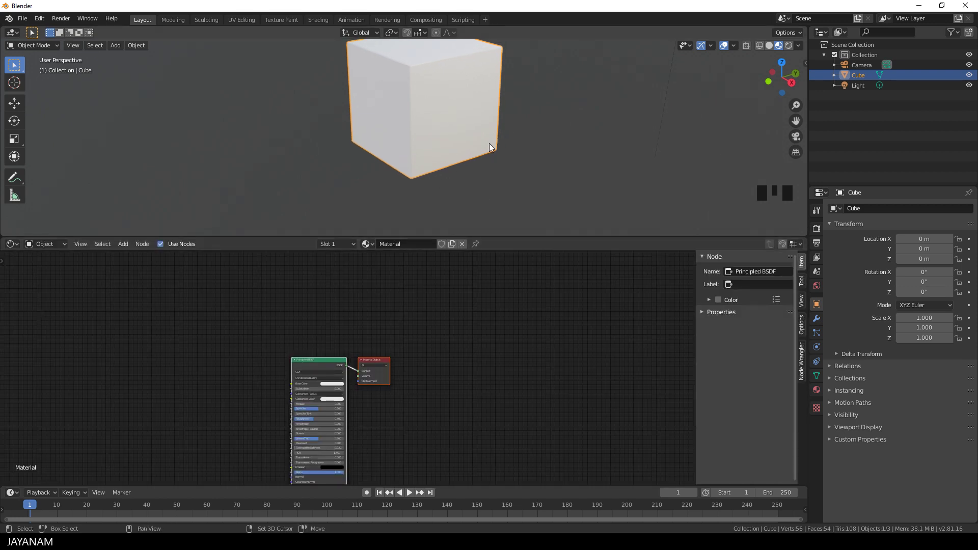
Reframe the cube and material nodes, and show the Material Properties tab
{"action": "middle_click_drag", "start_coordinate": [489, 142], "coordinate": [455, 183], "text": "shift"}
{"action": "middle_click_drag", "start_coordinate": [537, 358], "coordinate": [6, 304], "text": "shift"}
{"action": "key", "text": "n"}
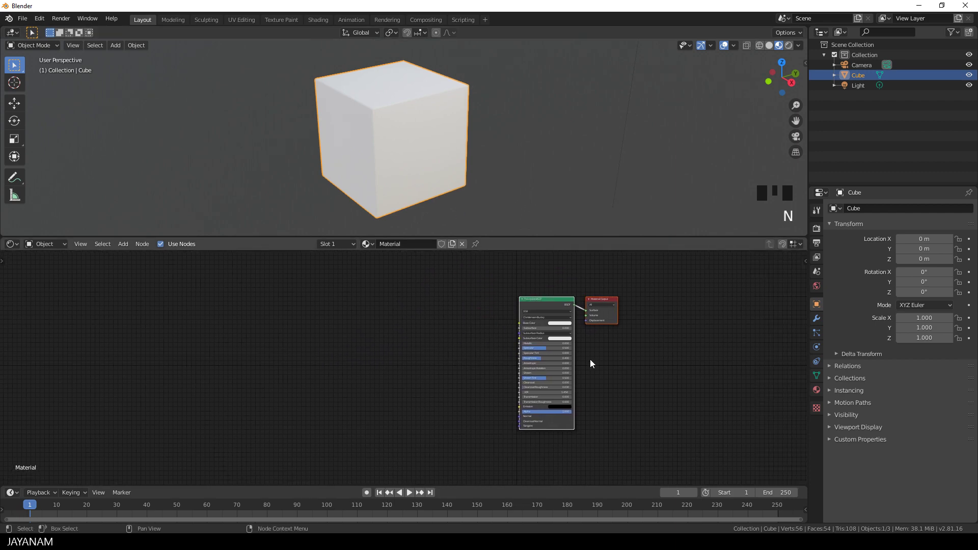
{"action": "middle_click_drag", "start_coordinate": [650, 365], "coordinate": [714, 381], "text": "shift"}
{"action": "scroll", "coordinate": [714, 381], "scroll_direction": "up", "scroll_amount": 2}
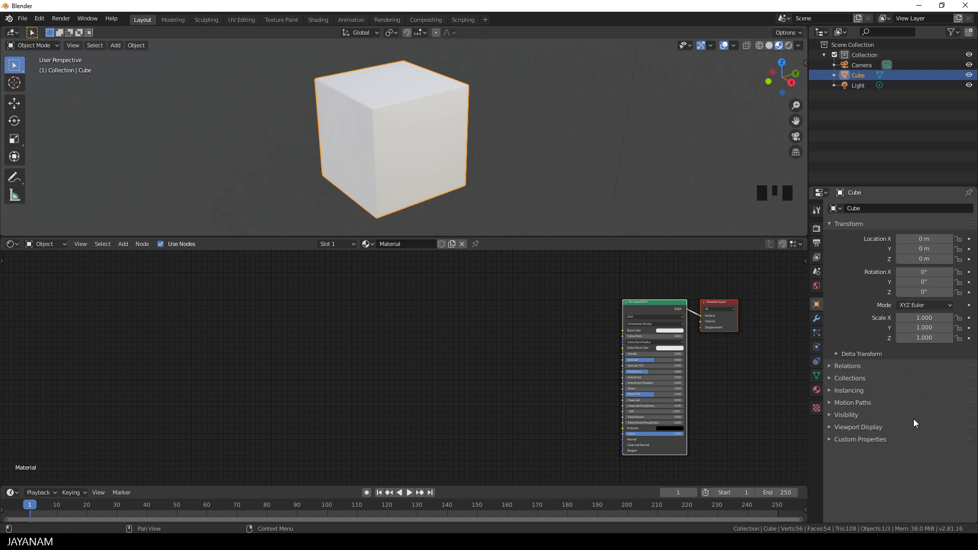
{"action": "left_click", "coordinate": [817, 390]}
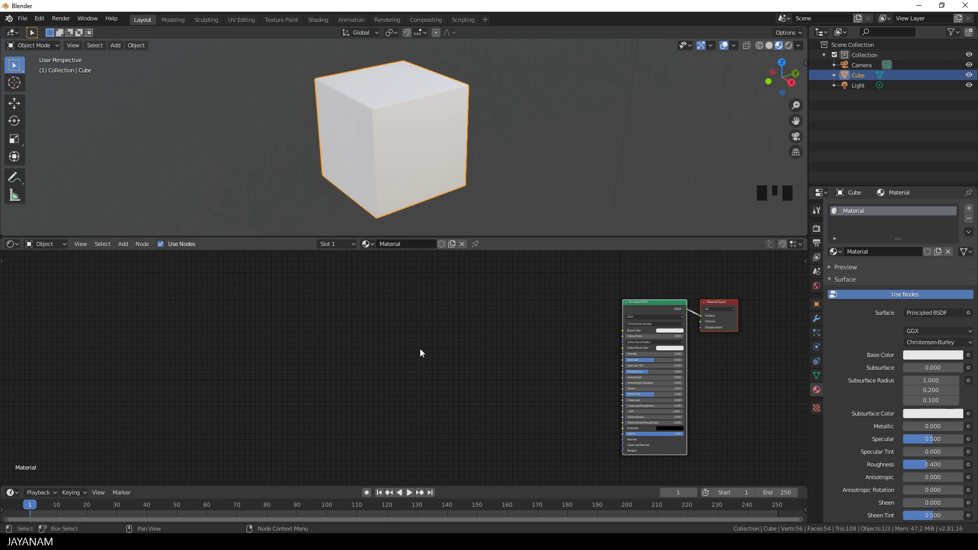
Add a Noise Texture node to the shader graph via search
{"action": "key", "text": "shift+a"}
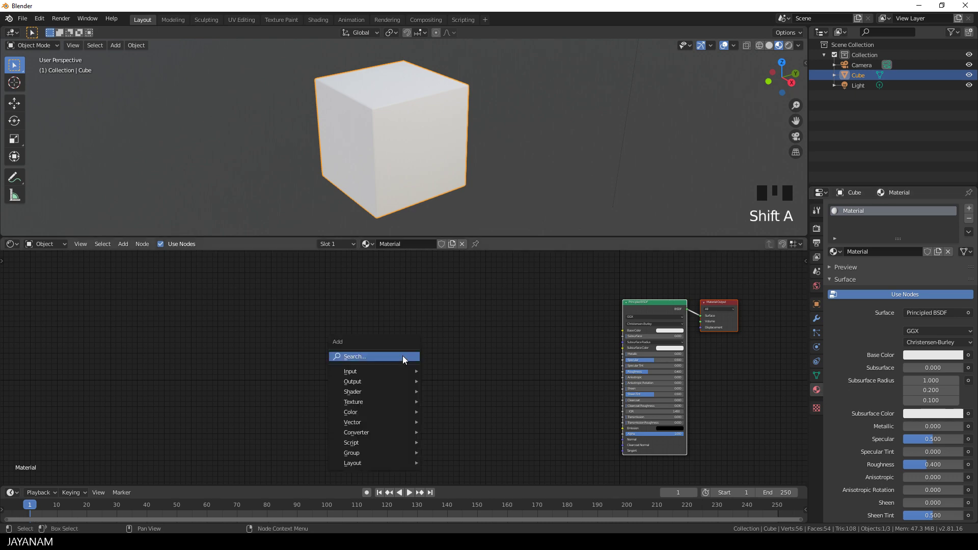
{"action": "left_click", "coordinate": [402, 356]}
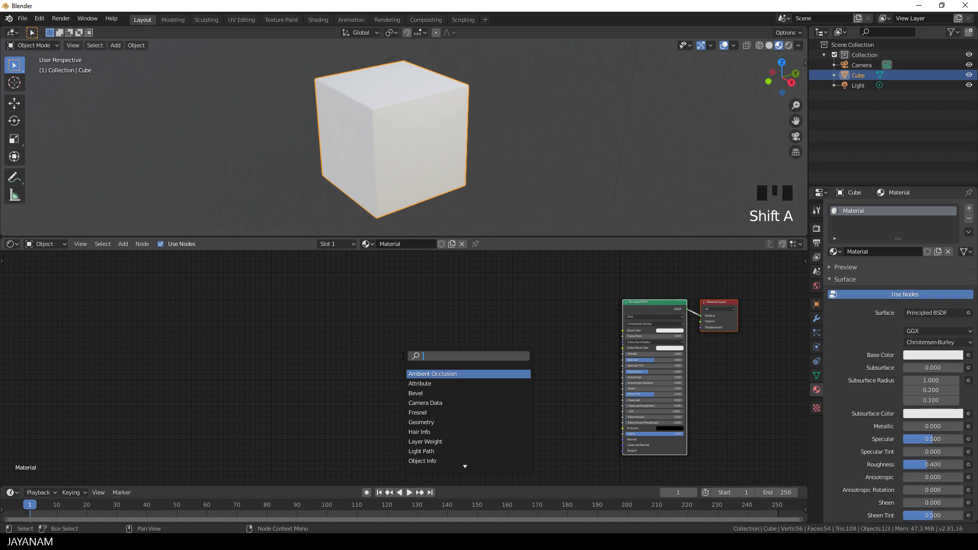
{"action": "type", "text": "noise"}
{"action": "key", "text": "Return"}
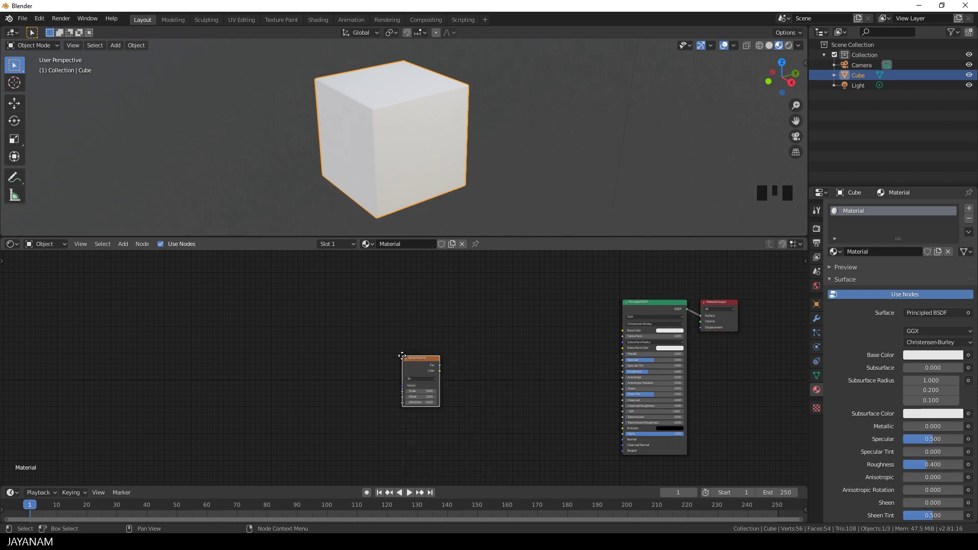
{"action": "left_click", "coordinate": [346, 349]}
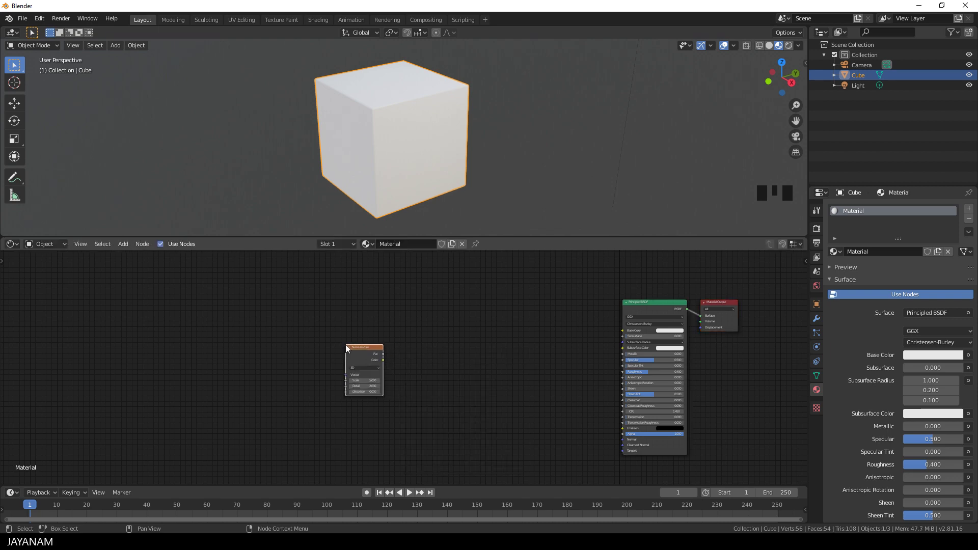
Attach Texture Coordinate and Mapping nodes to the Noise Texture with Node Wrangler's Ctrl+T
{"action": "scroll", "coordinate": [345, 348], "scroll_direction": "up", "scroll_amount": 7}
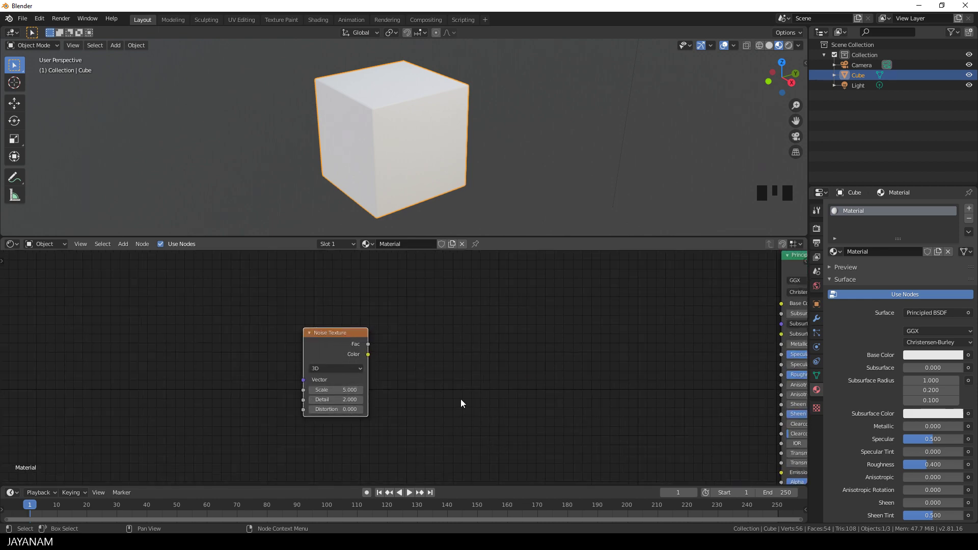
{"action": "scroll", "coordinate": [461, 399], "scroll_direction": "down", "scroll_amount": 3}
{"action": "middle_click_drag", "start_coordinate": [505, 394], "coordinate": [375, 393]}
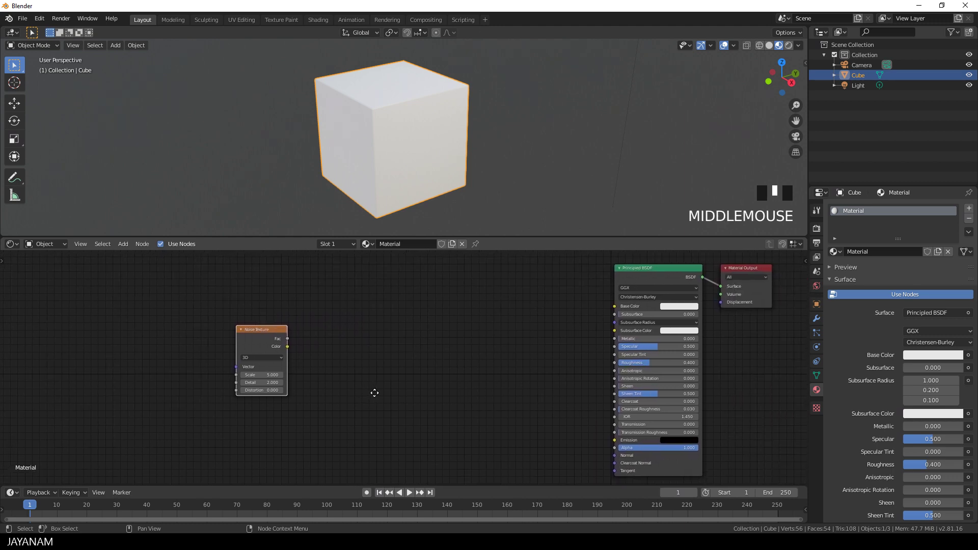
{"action": "left_click", "coordinate": [272, 326]}
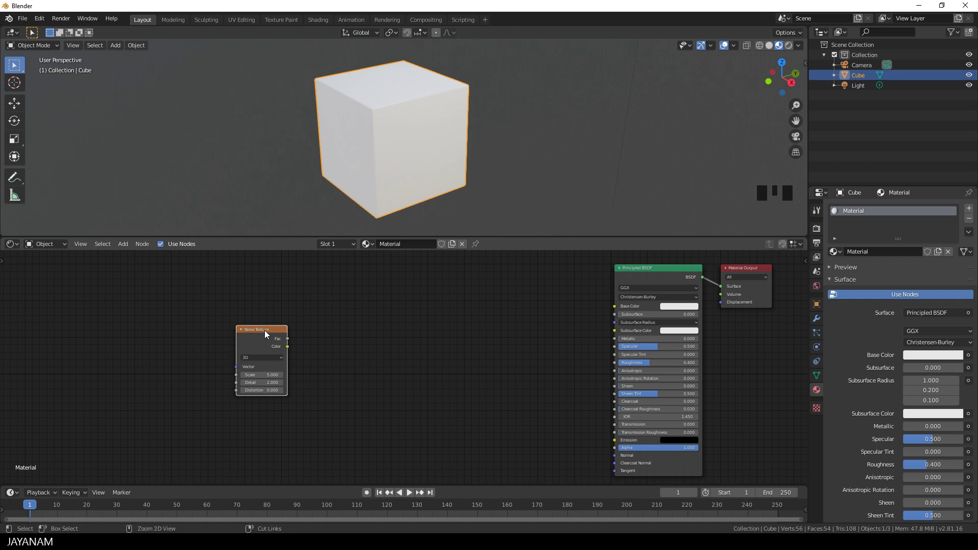
{"action": "key", "text": "ctrl+t"}
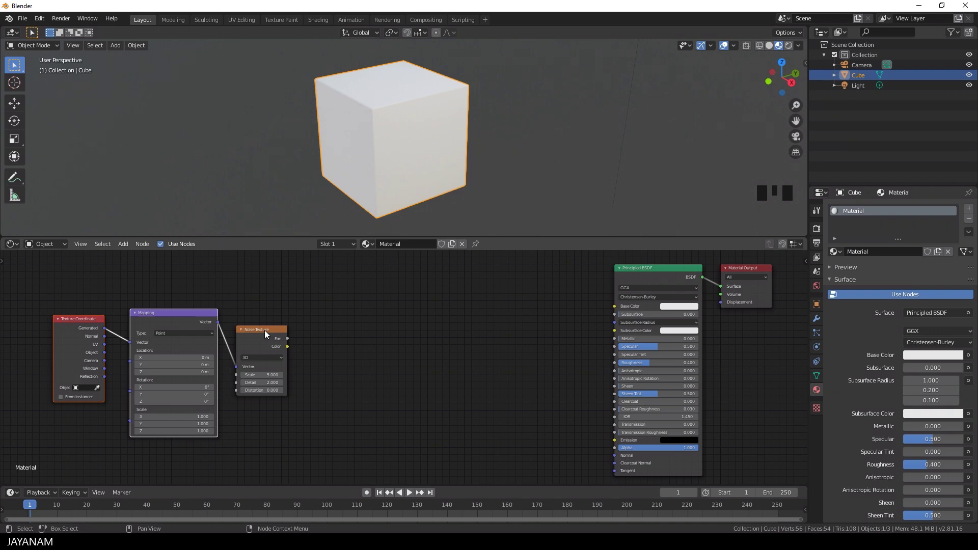
{"action": "left_click", "coordinate": [39, 18]}
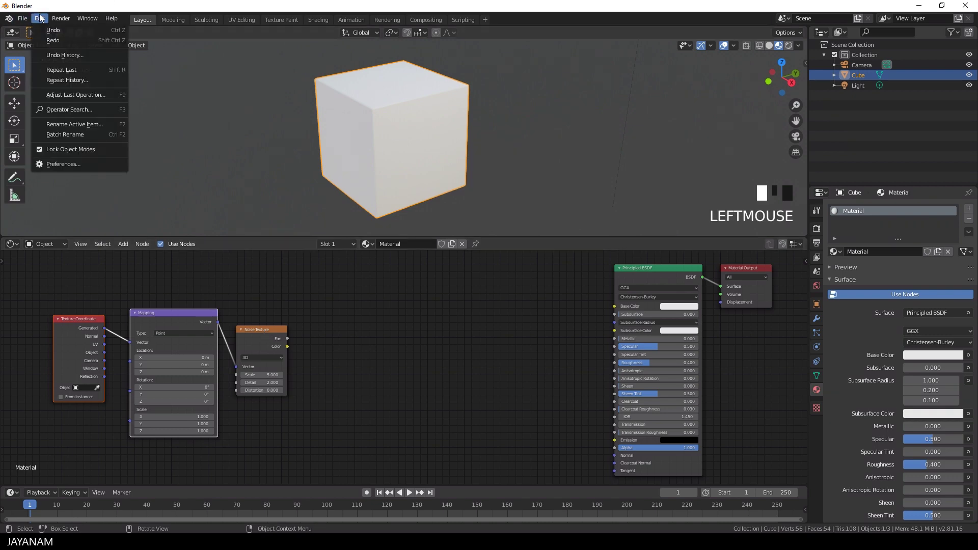
{"action": "left_click", "coordinate": [58, 163]}
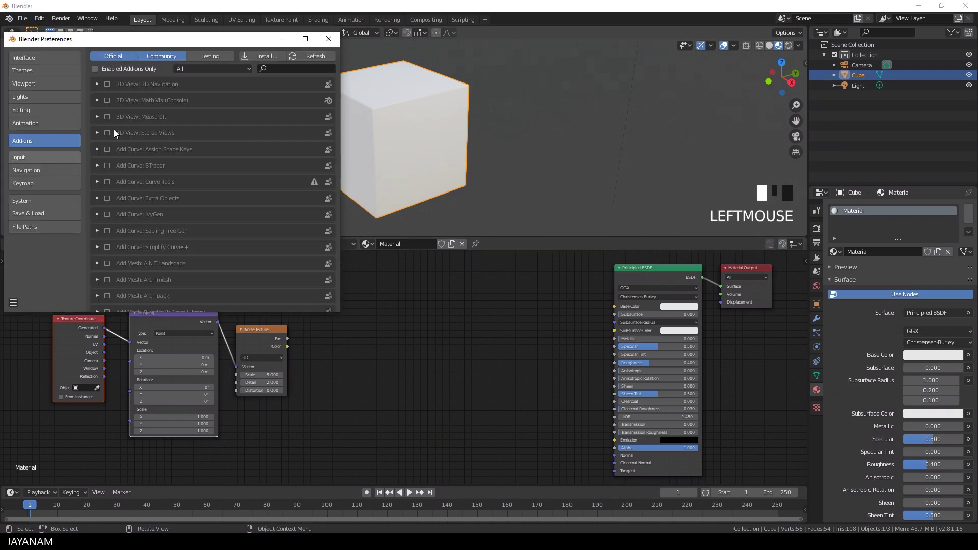
{"action": "left_click", "coordinate": [299, 69]}
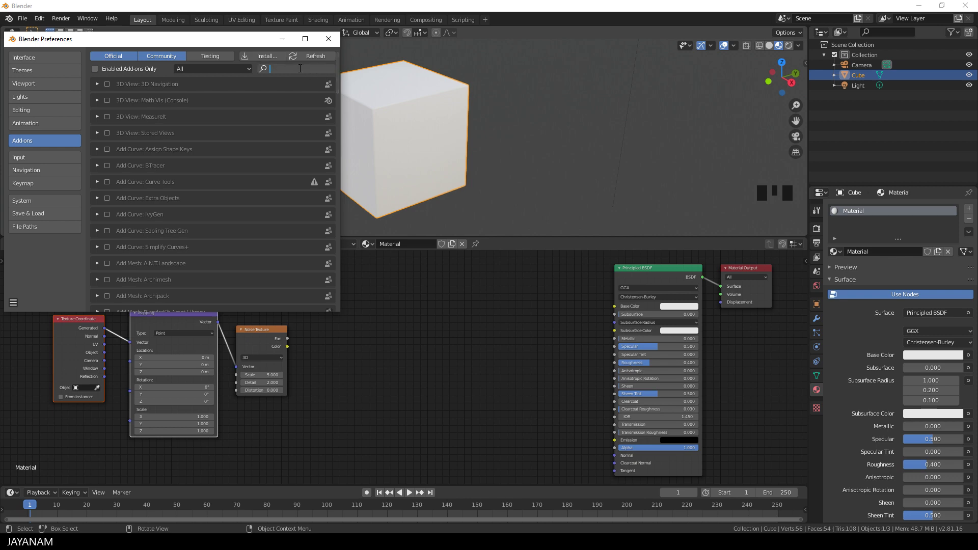
{"action": "type", "text": "node"}
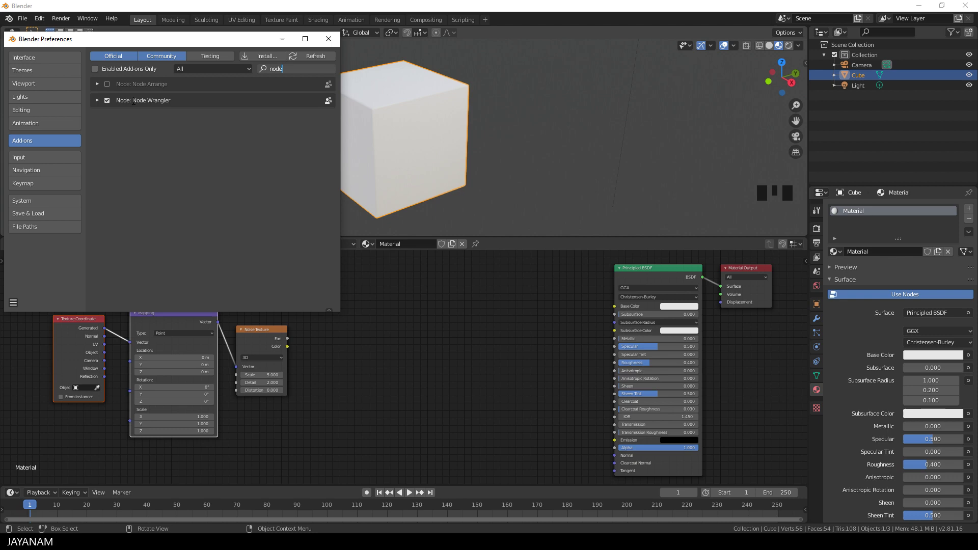
Relink Mapping to the Texture Coordinate's Object output and shift the Noise Texture node up-right
{"action": "left_click", "coordinate": [328, 39]}
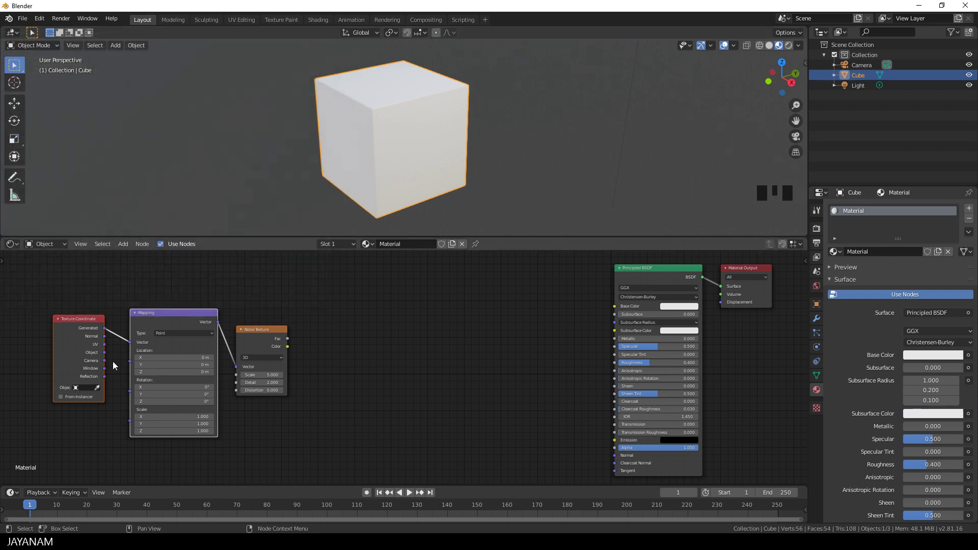
{"action": "left_click_drag", "start_coordinate": [105, 353], "coordinate": [131, 341]}
{"action": "left_click", "coordinate": [264, 332]}
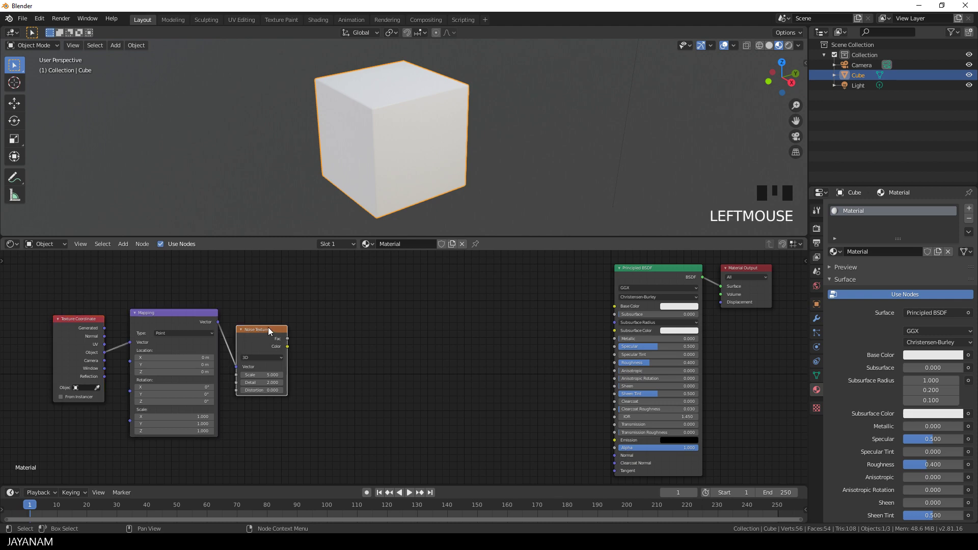
{"action": "left_click_drag", "start_coordinate": [264, 332], "coordinate": [315, 313]}
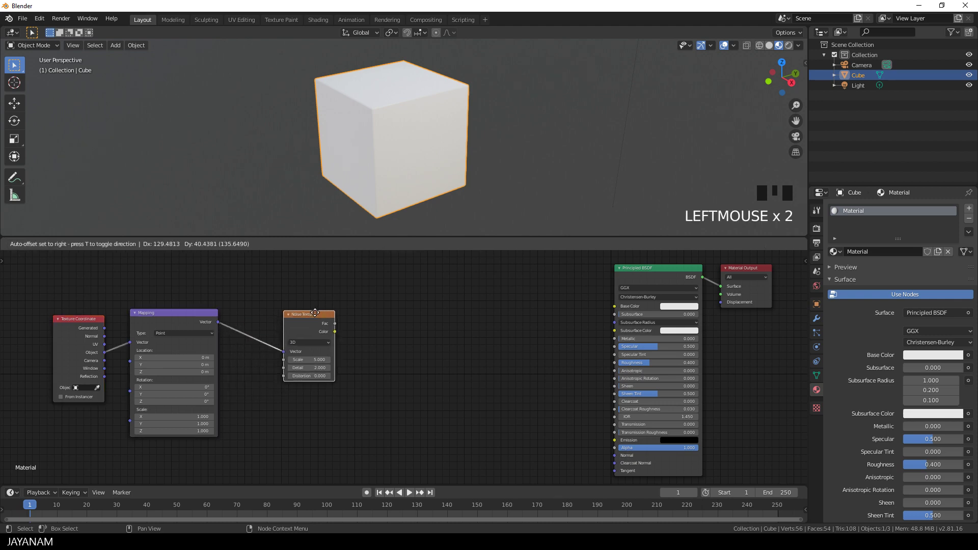
{"action": "left_click", "coordinate": [315, 313]}
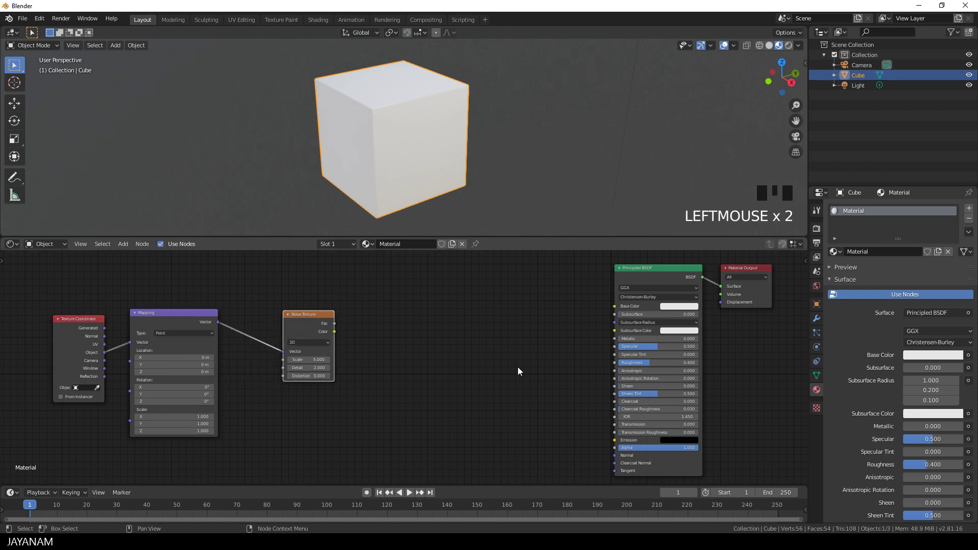
{"action": "key", "text": "shift+a"}
{"action": "left_click", "coordinate": [464, 368]}
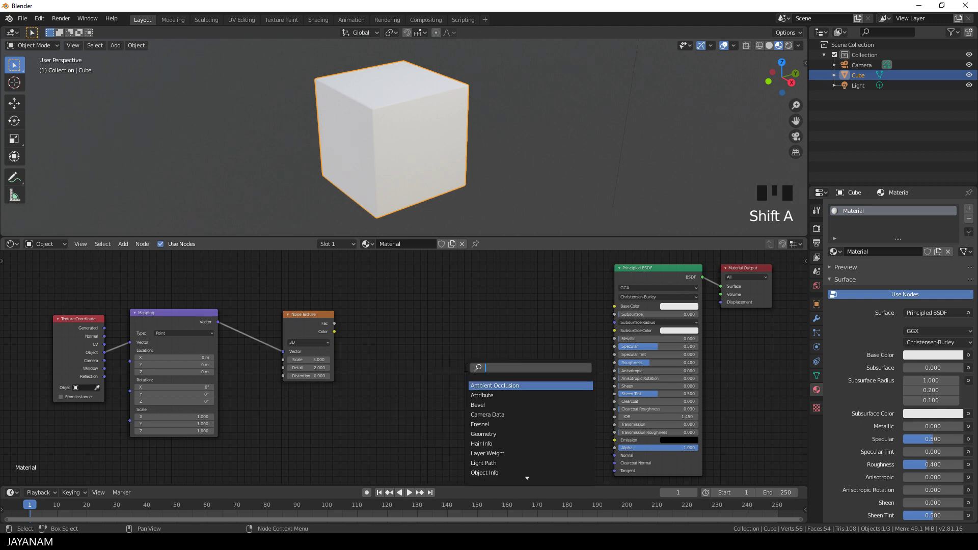
Add a Bump node driven by the noise Color, feeding the Principled BSDF Normal
{"action": "type", "text": "bump"}
{"action": "key", "text": "Return"}
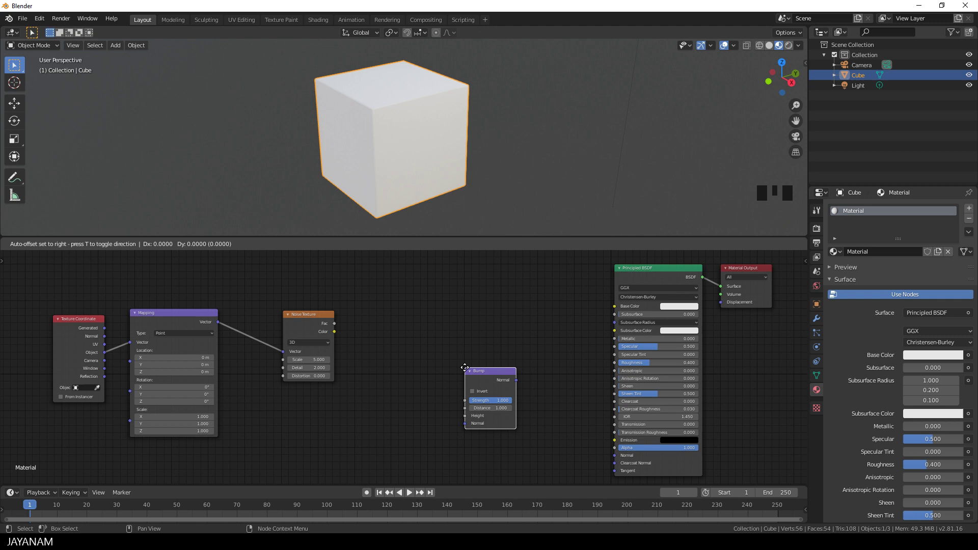
{"action": "left_click", "coordinate": [416, 349]}
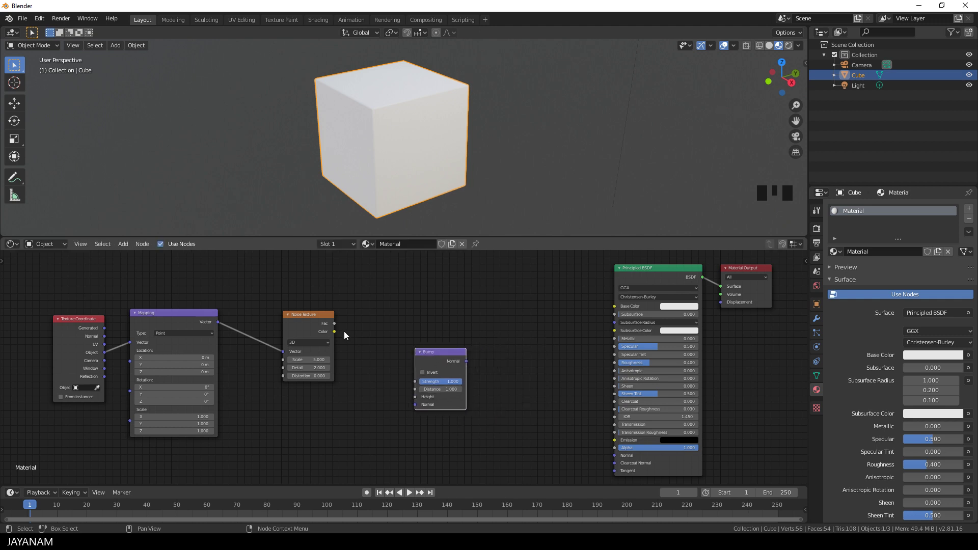
{"action": "left_click_drag", "start_coordinate": [335, 331], "coordinate": [417, 400]}
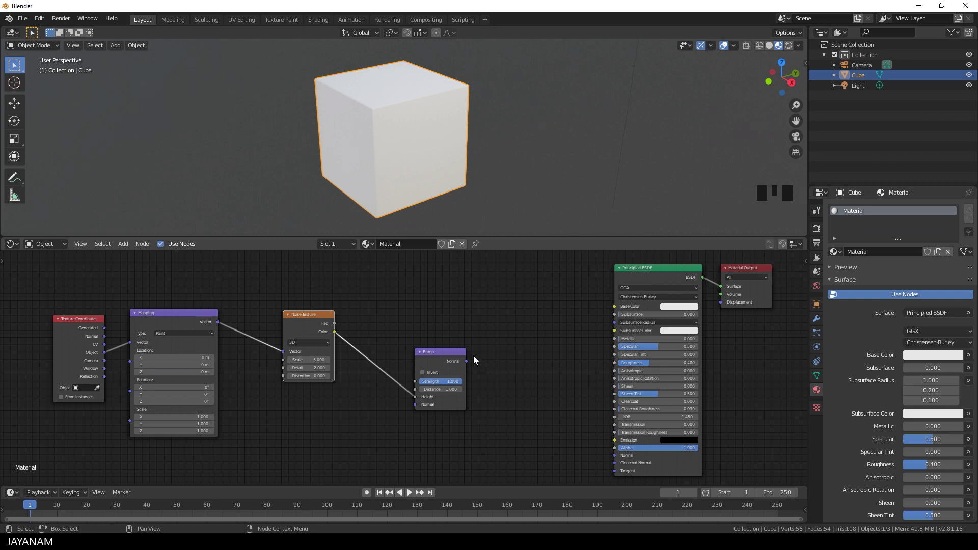
{"action": "left_click_drag", "start_coordinate": [466, 361], "coordinate": [616, 458]}
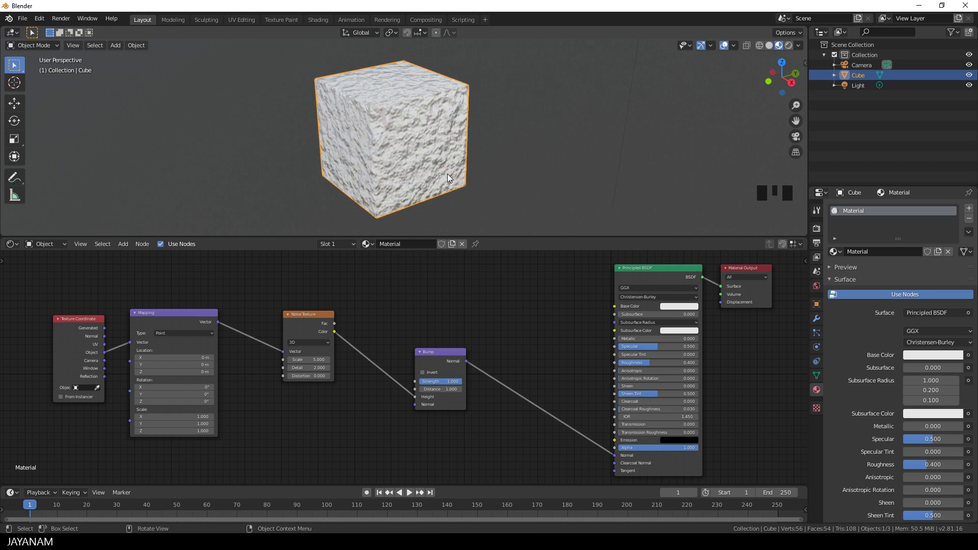
{"action": "mouse_move", "coordinate": [447, 173]}
{"action": "middle_mouse_down"}
{"action": "mouse_move", "coordinate": [503, 145]}
{"action": "mouse_move", "coordinate": [451, 174]}
{"action": "middle_mouse_up"}
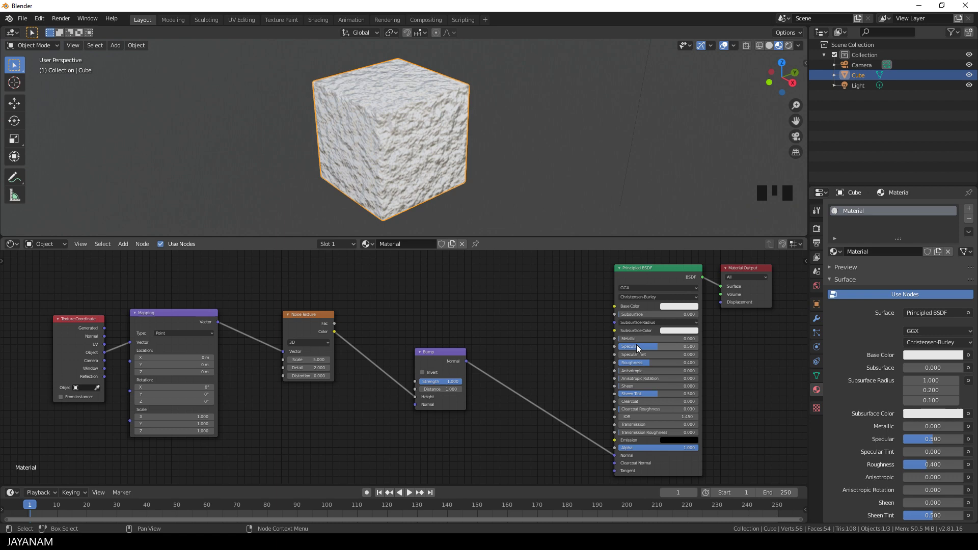
Set the Principled BSDF Metallic to 1.0 and move the Bump node down-right
{"action": "left_click_drag", "start_coordinate": [621, 339], "coordinate": [699, 340]}
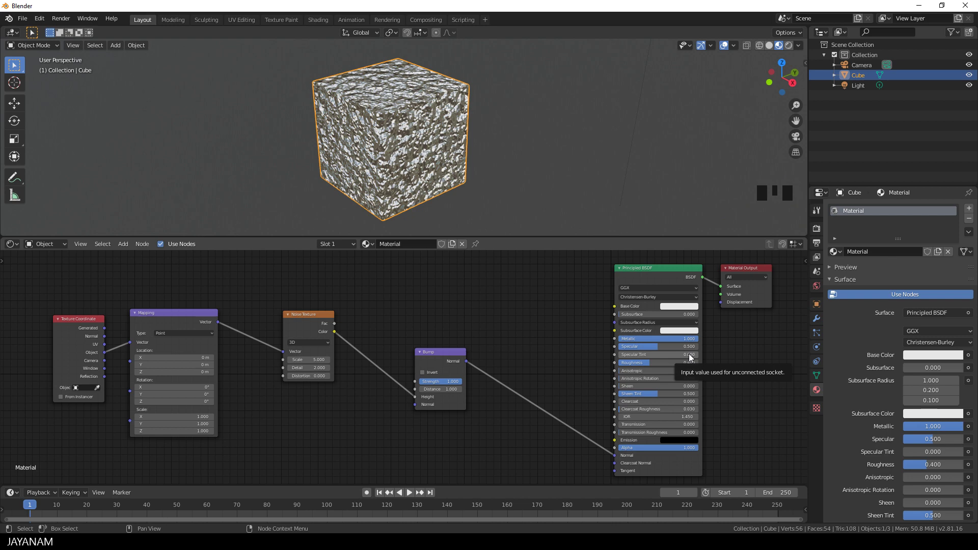
{"action": "scroll", "coordinate": [459, 170], "scroll_direction": "down", "scroll_amount": 3}
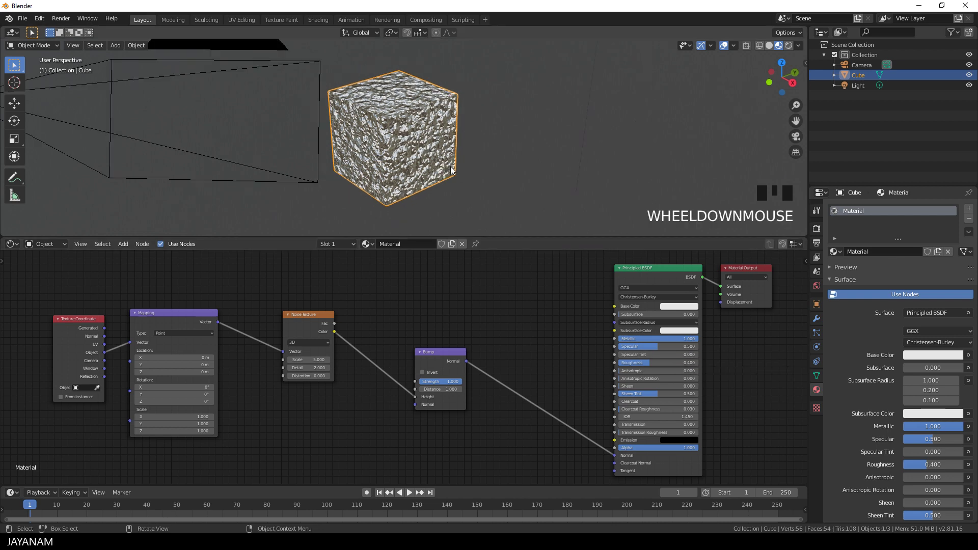
{"action": "mouse_move", "coordinate": [473, 169]}
{"action": "middle_mouse_down"}
{"action": "mouse_move", "coordinate": [525, 153]}
{"action": "mouse_move", "coordinate": [479, 158]}
{"action": "middle_mouse_up"}
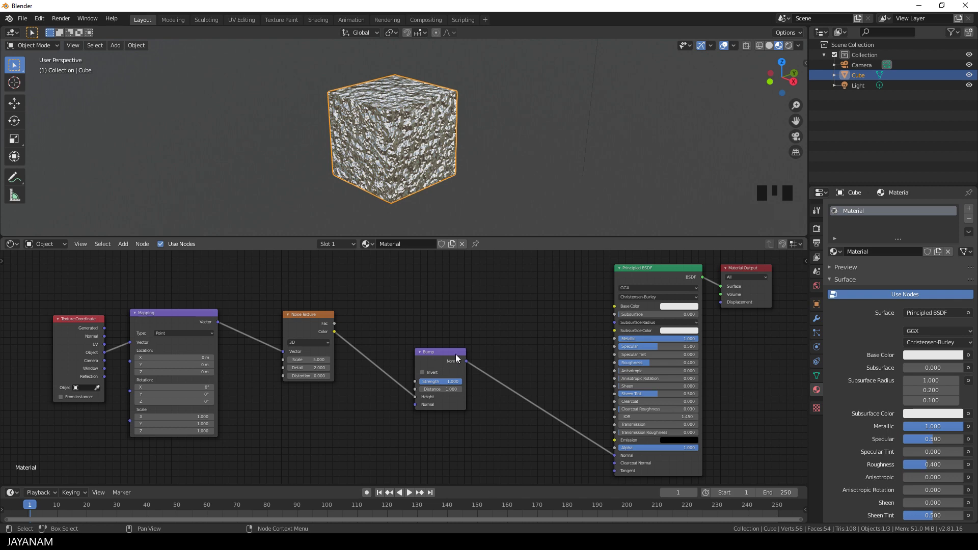
{"action": "left_click_drag", "start_coordinate": [459, 356], "coordinate": [512, 391]}
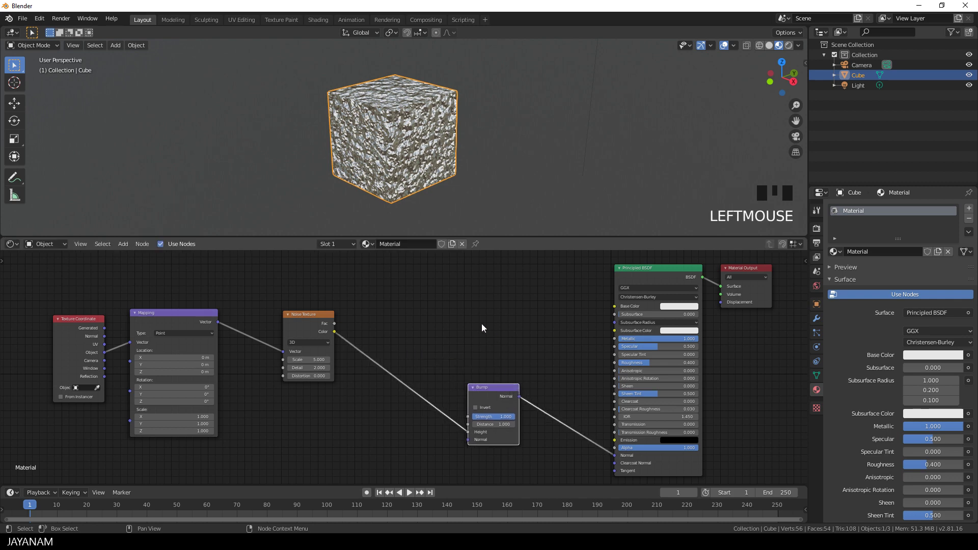
Insert a ColorRamp node between the Noise Texture and the Bump node
{"action": "key", "text": "shift+a"}
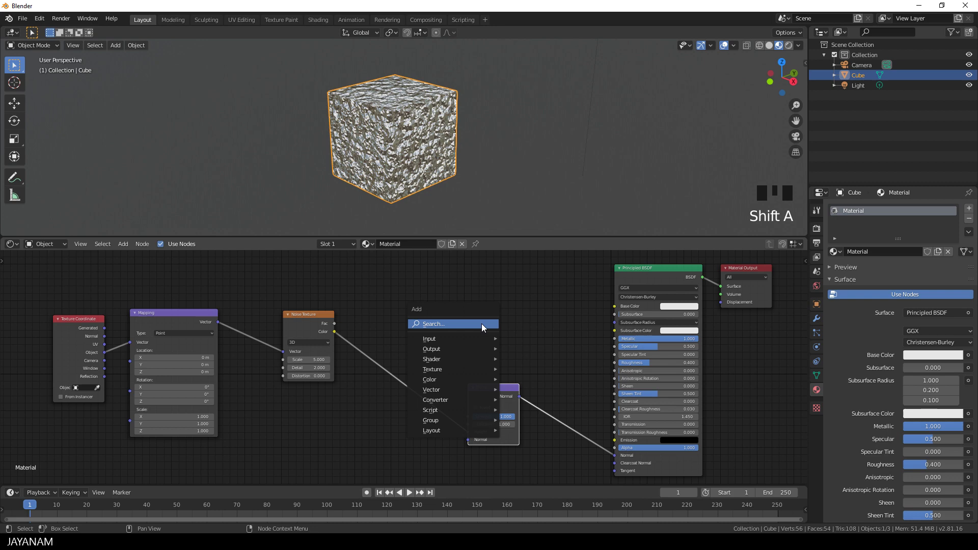
{"action": "left_click", "coordinate": [481, 324]}
{"action": "type", "text": "colorr"}
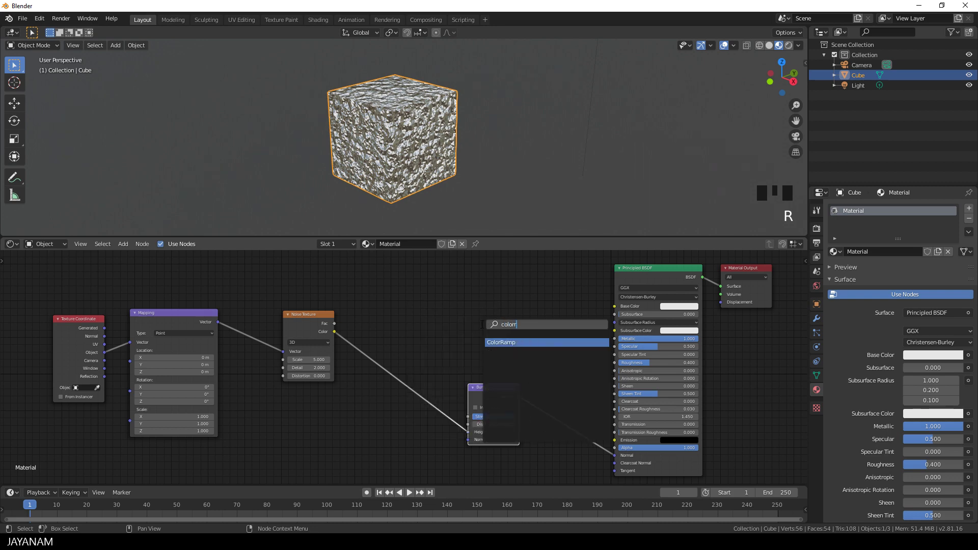
{"action": "left_click", "coordinate": [509, 341]}
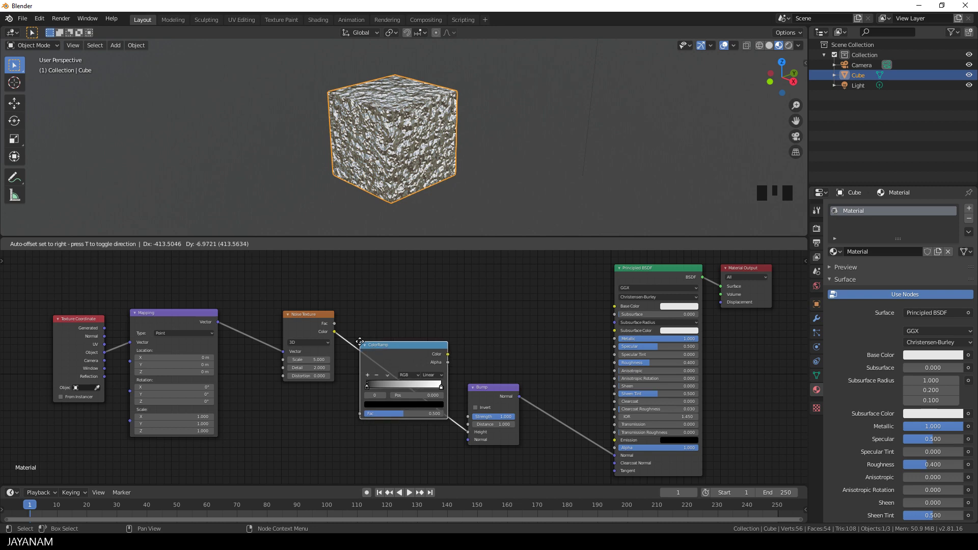
{"action": "left_click", "coordinate": [359, 345]}
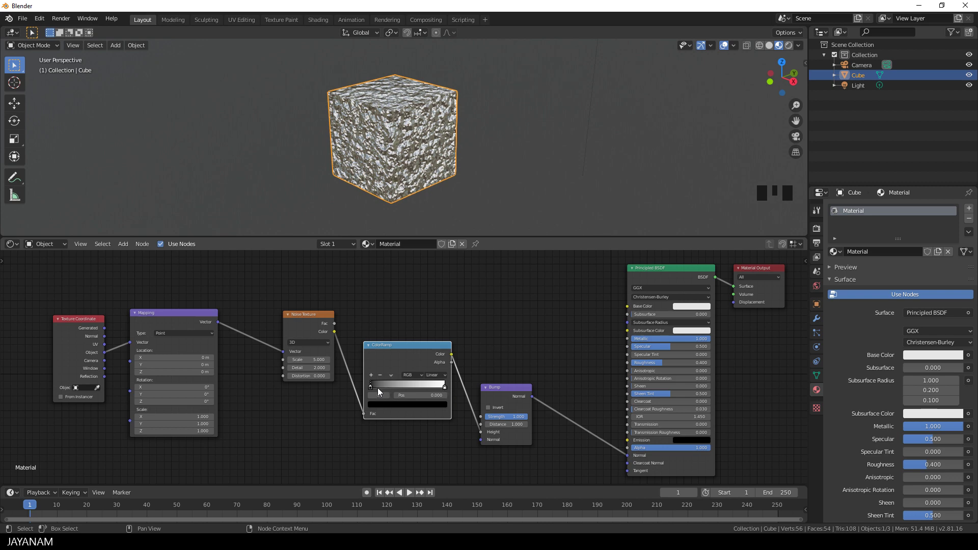
Move the ramp's black stop to 0.132 and enlarge the 3D view over the node editor
{"action": "mouse_move", "coordinate": [372, 387]}
{"action": "left_mouse_down"}
{"action": "mouse_move", "coordinate": [393, 388]}
{"action": "mouse_move", "coordinate": [368, 388]}
{"action": "left_mouse_up"}
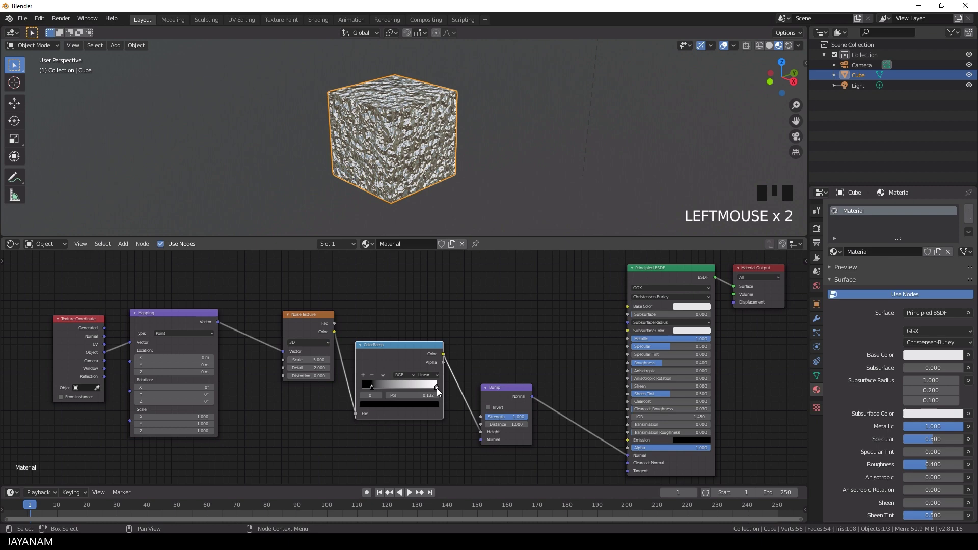
{"action": "left_click_drag", "start_coordinate": [436, 389], "coordinate": [397, 392]}
{"action": "left_click", "coordinate": [443, 388]}
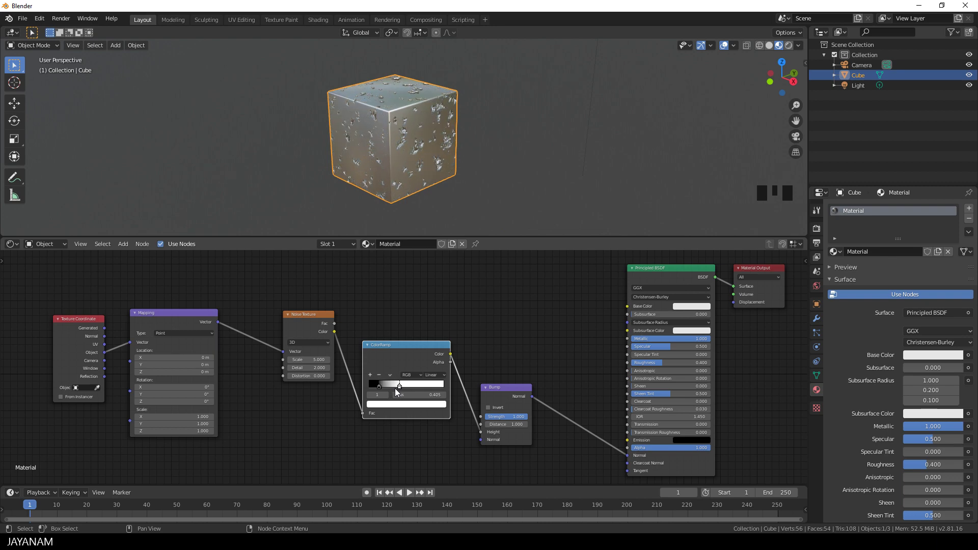
{"action": "scroll", "coordinate": [426, 172], "scroll_direction": "up", "scroll_amount": 3}
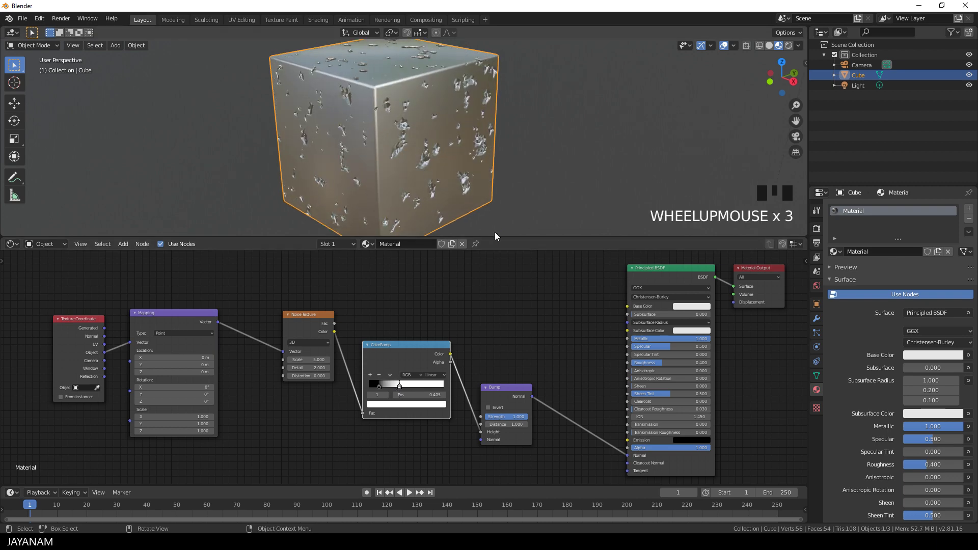
{"action": "left_click_drag", "start_coordinate": [493, 238], "coordinate": [493, 308]}
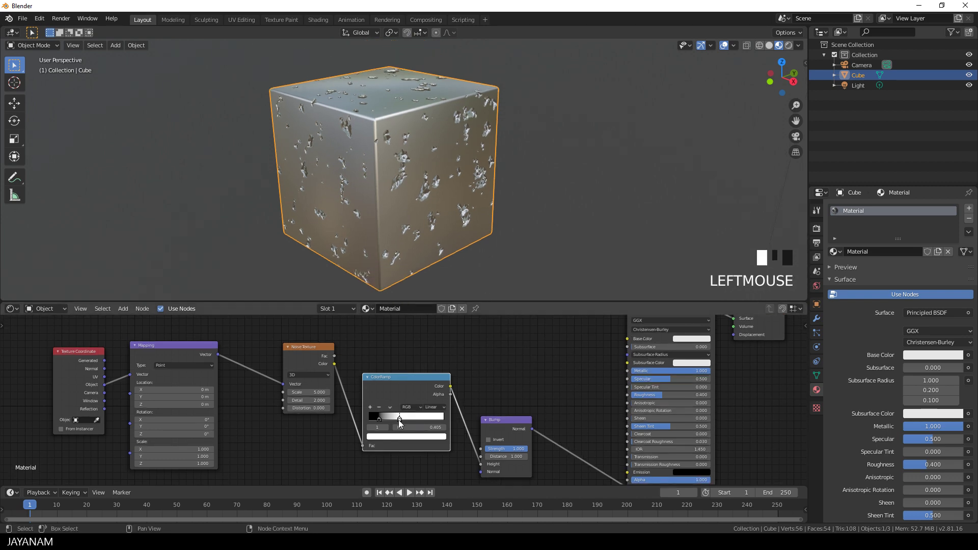
Set the Noise Texture Detail to 12 and lower its Scale to 2.4
{"action": "left_click", "coordinate": [306, 401]}
{"action": "key", "text": "Return"}
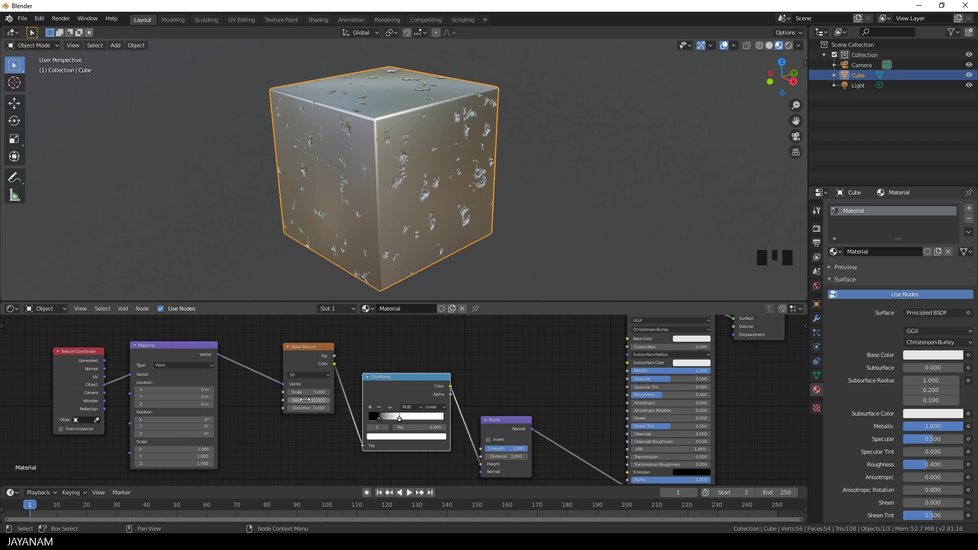
{"action": "scroll", "coordinate": [449, 145], "scroll_direction": "up", "scroll_amount": 2}
{"action": "middle_click_drag", "start_coordinate": [447, 173], "coordinate": [421, 163]}
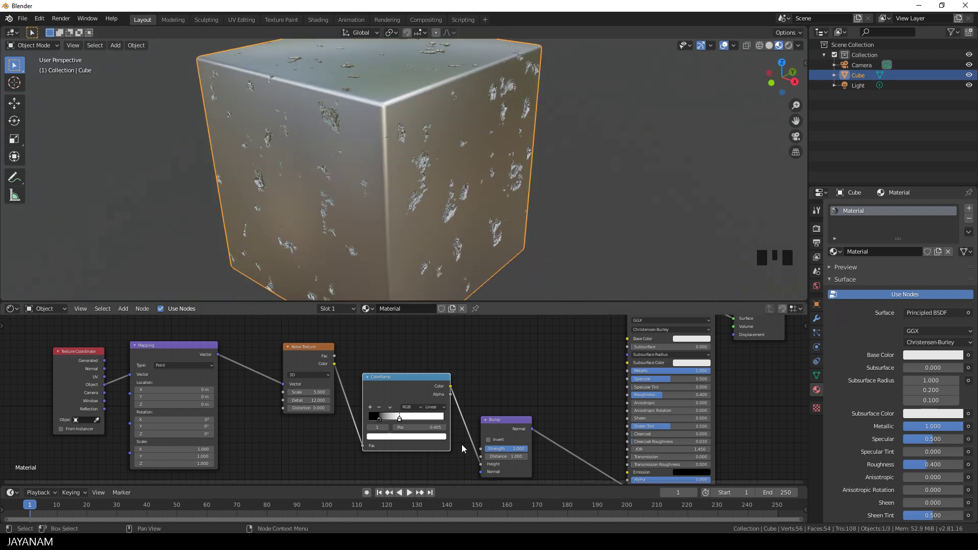
{"action": "left_click_drag", "start_coordinate": [313, 392], "coordinate": [260, 392]}
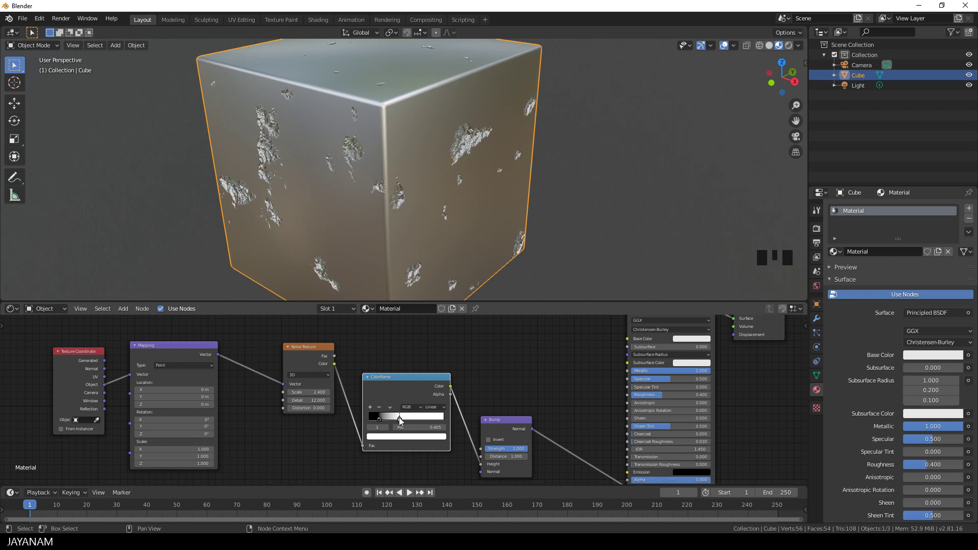
Drag the ColorRamp white stop to about 0.43 to widen the worn patches
{"action": "left_click_drag", "start_coordinate": [400, 420], "coordinate": [403, 422]}
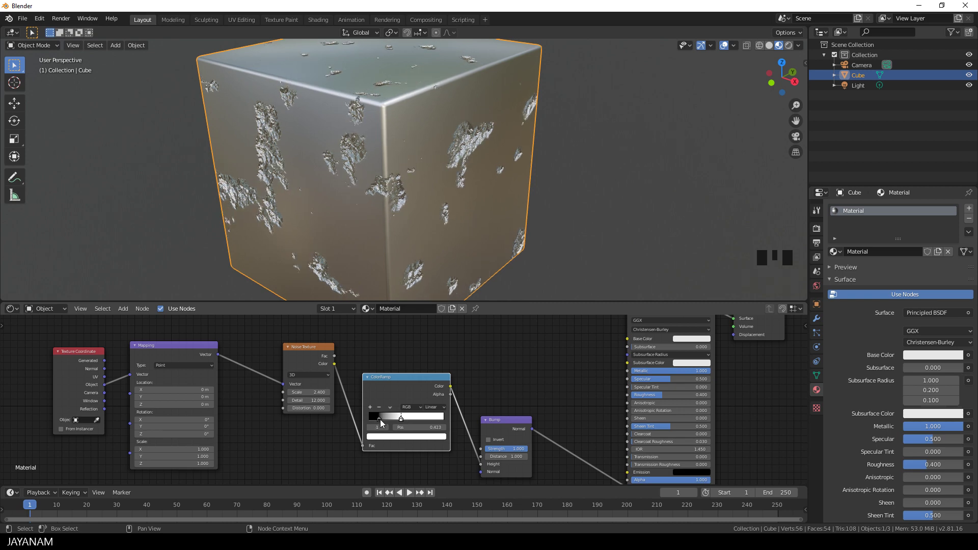
{"action": "left_click", "coordinate": [370, 419]}
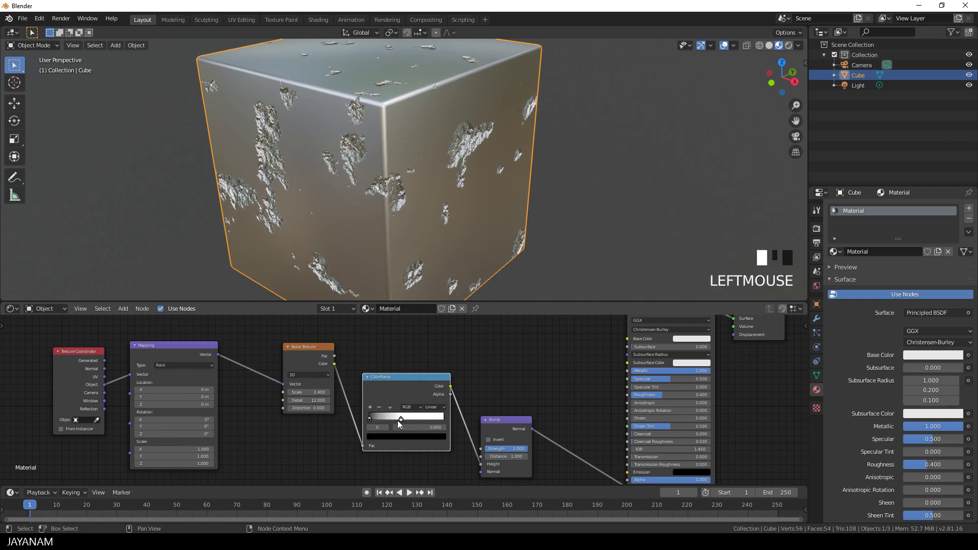
{"action": "left_click", "coordinate": [402, 420]}
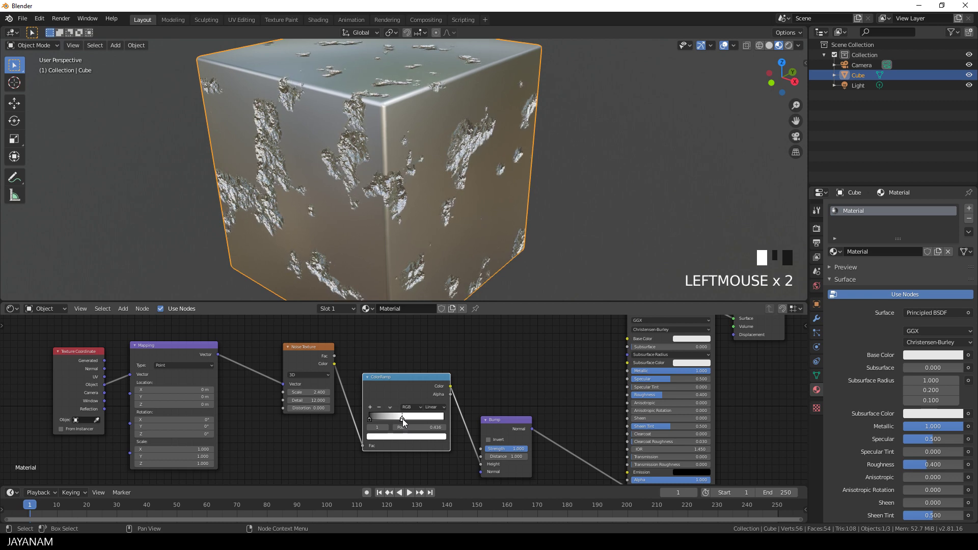
Move the Bump node aside and lower the Principled BSDF Roughness to 0.259
{"action": "middle_click_drag", "start_coordinate": [367, 168], "coordinate": [318, 158]}
{"action": "scroll", "coordinate": [319, 157], "scroll_direction": "down", "scroll_amount": 2}
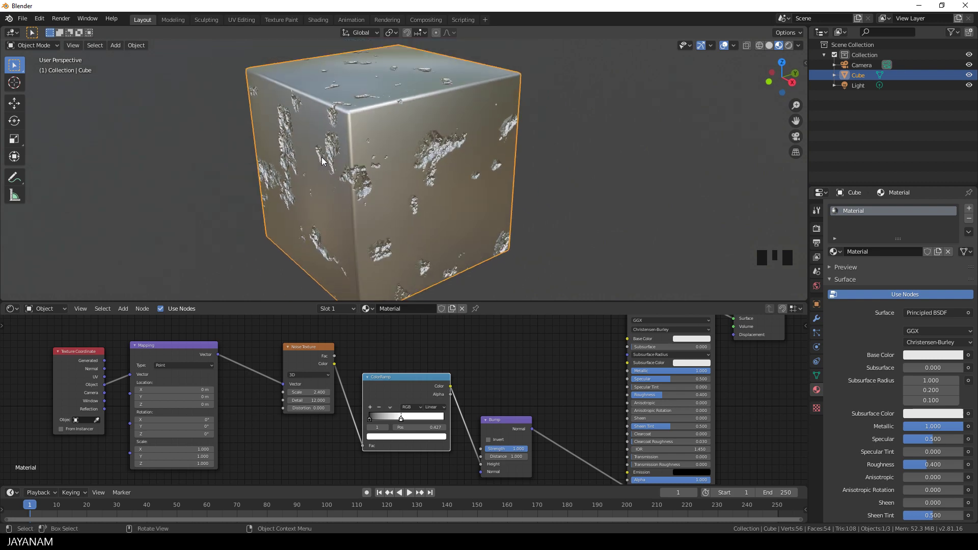
{"action": "left_click_drag", "start_coordinate": [525, 422], "coordinate": [568, 441]}
{"action": "mouse_move", "coordinate": [658, 393]}
{"action": "left_mouse_down"}
{"action": "mouse_move", "coordinate": [633, 393]}
{"action": "mouse_move", "coordinate": [658, 393]}
{"action": "mouse_move", "coordinate": [649, 393]}
{"action": "left_mouse_up"}
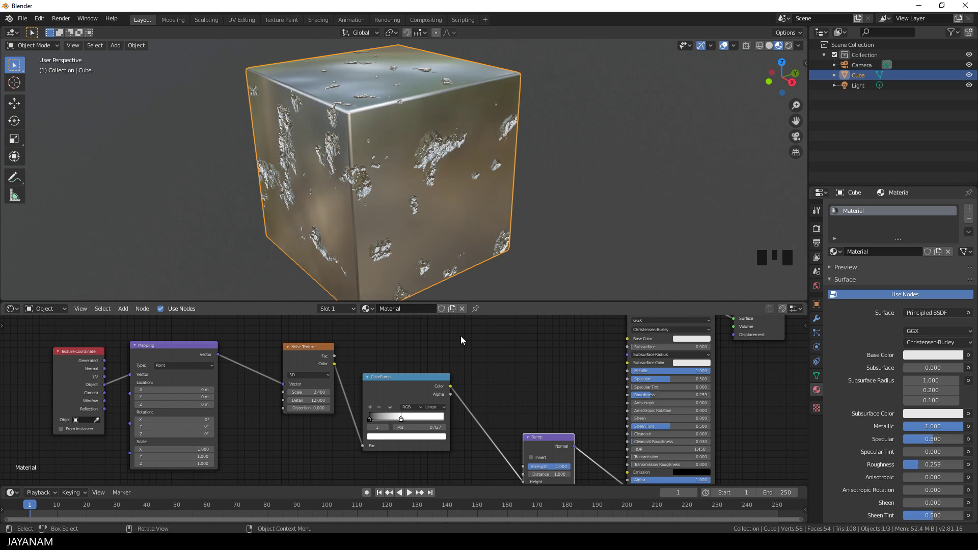
Bring the shader and output nodes into view and select the ColorRamp node
{"action": "scroll", "coordinate": [433, 358], "scroll_direction": "down", "scroll_amount": 1}
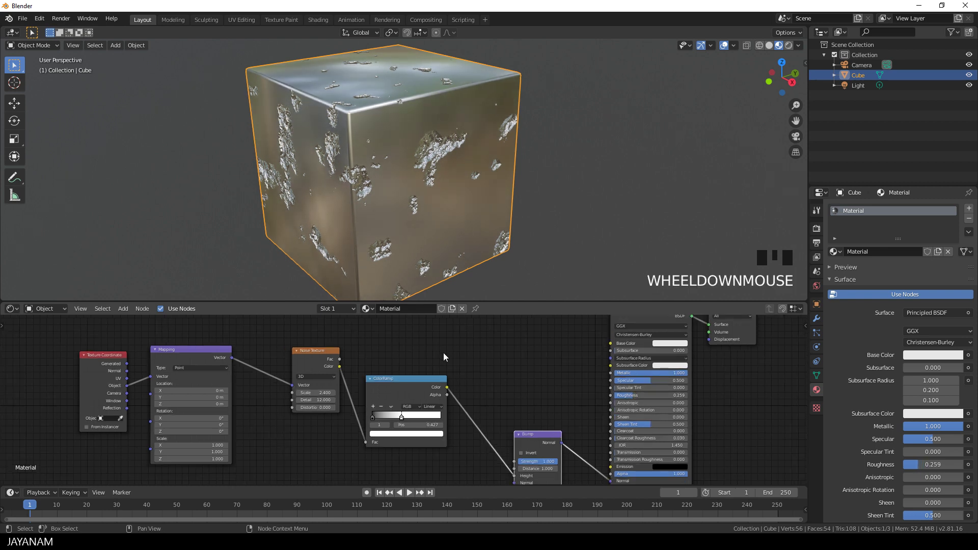
{"action": "middle_click_drag", "start_coordinate": [433, 359], "coordinate": [439, 403]}
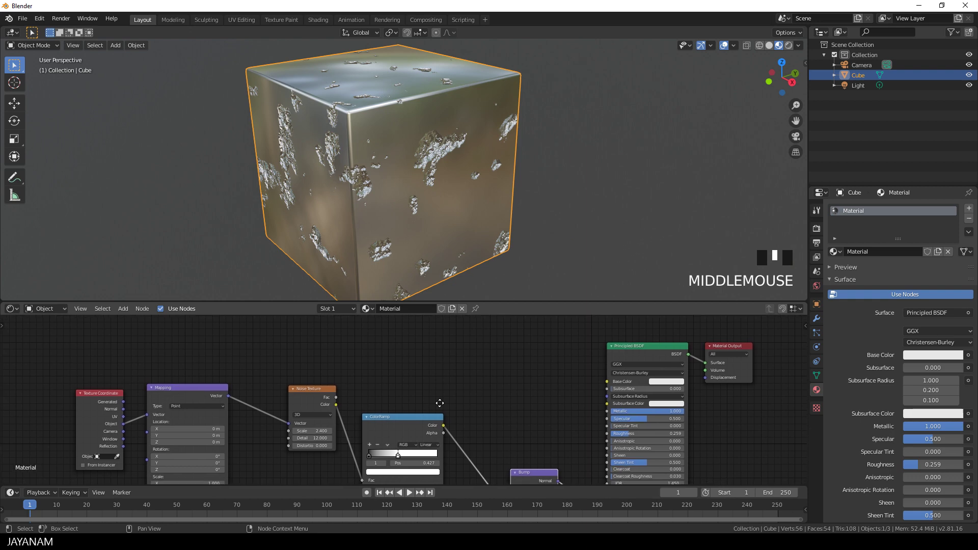
{"action": "scroll", "coordinate": [430, 419], "scroll_direction": "down", "scroll_amount": 1}
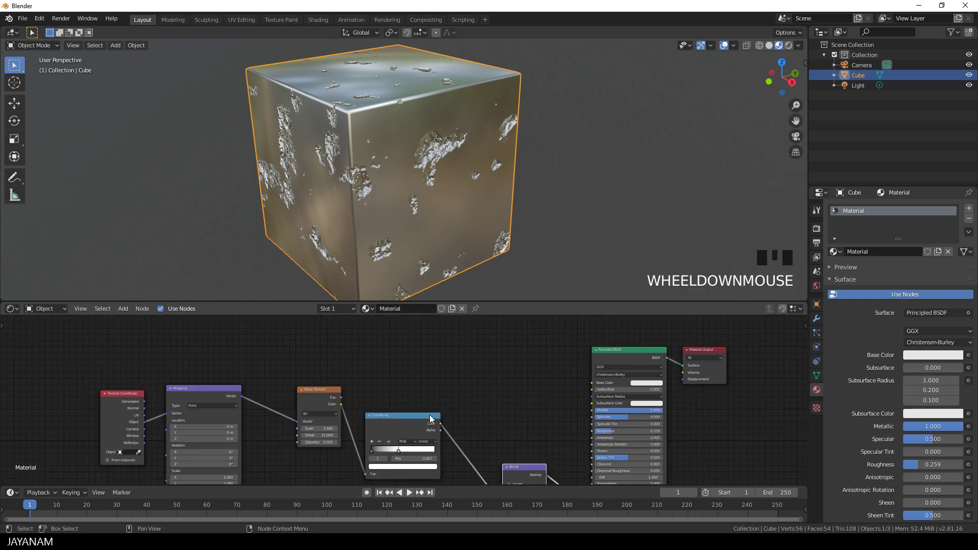
{"action": "left_click", "coordinate": [425, 419]}
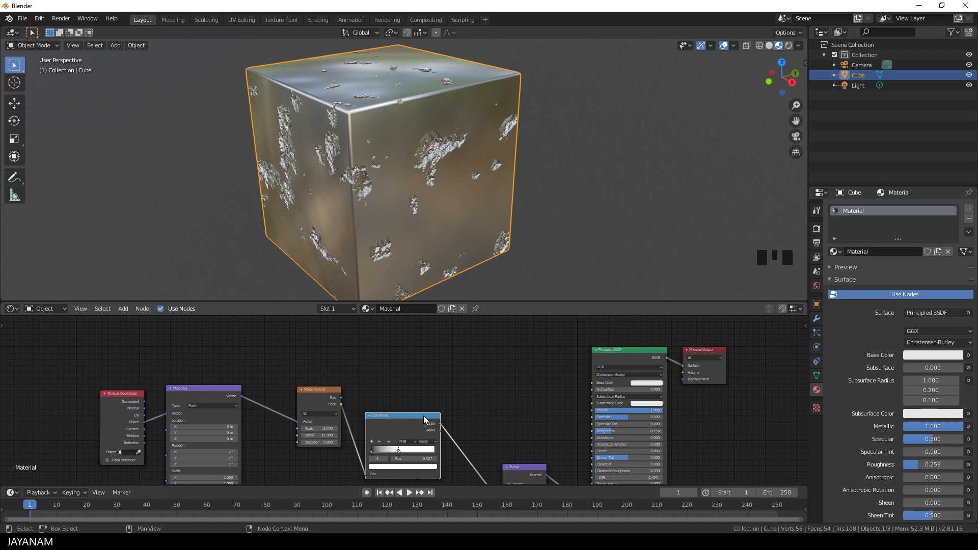
Duplicate the ColorRamp and wire Noise Color into its Fac and its Color into Roughness, white stop near 0.72
{"action": "key", "text": "shift+d"}
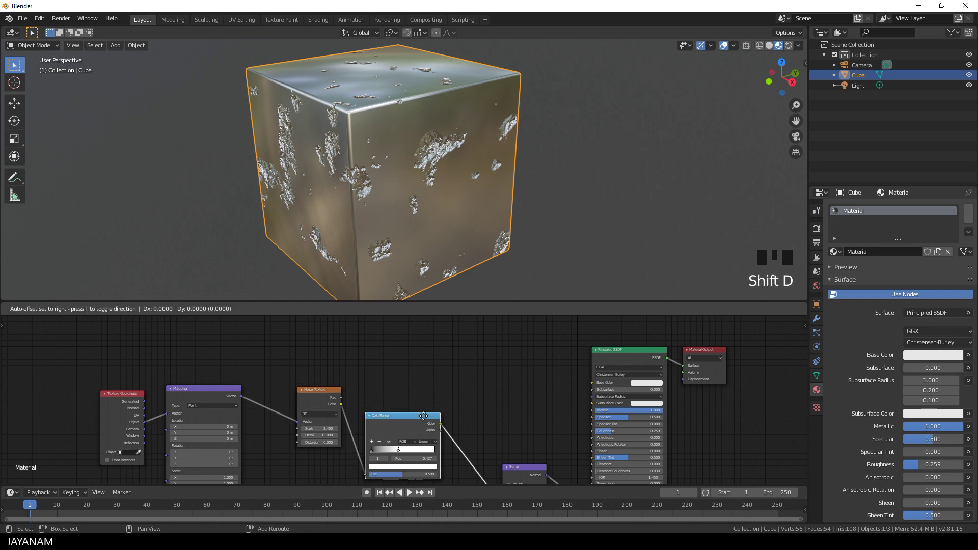
{"action": "left_click", "coordinate": [496, 332]}
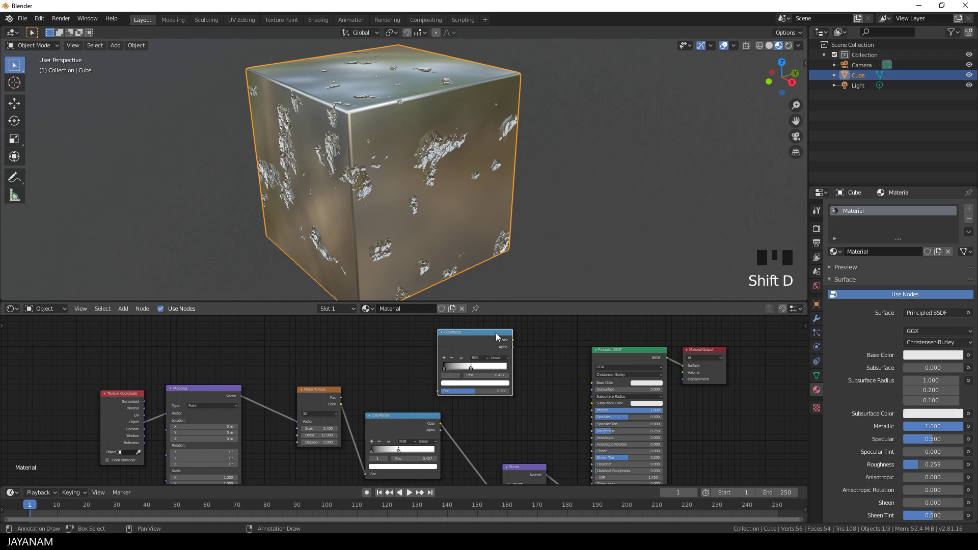
{"action": "left_click", "coordinate": [341, 408]}
{"action": "left_click_drag", "start_coordinate": [341, 405], "coordinate": [437, 391]}
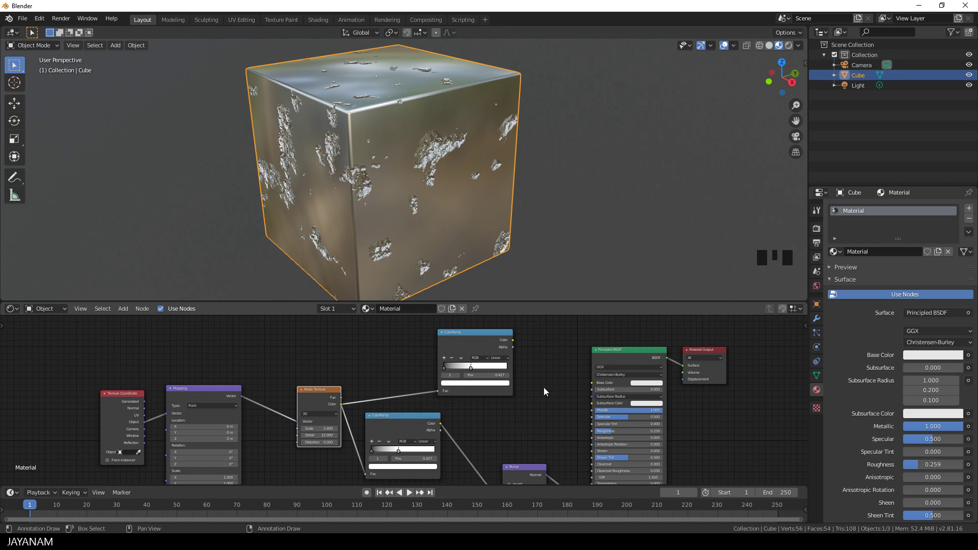
{"action": "left_click_drag", "start_coordinate": [513, 339], "coordinate": [591, 430]}
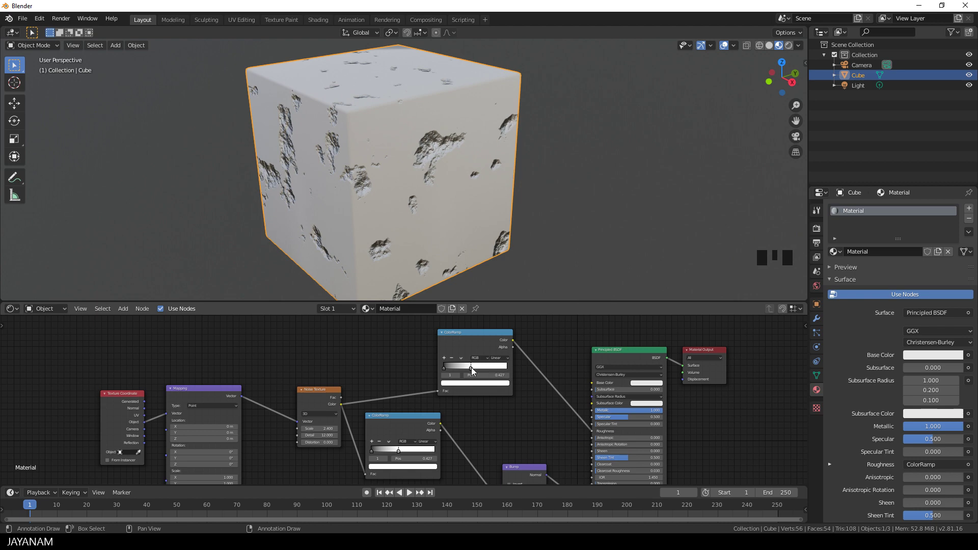
{"action": "mouse_move", "coordinate": [471, 368]}
{"action": "left_mouse_down"}
{"action": "mouse_move", "coordinate": [490, 366]}
{"action": "mouse_move", "coordinate": [456, 368]}
{"action": "mouse_move", "coordinate": [487, 371]}
{"action": "left_mouse_up"}
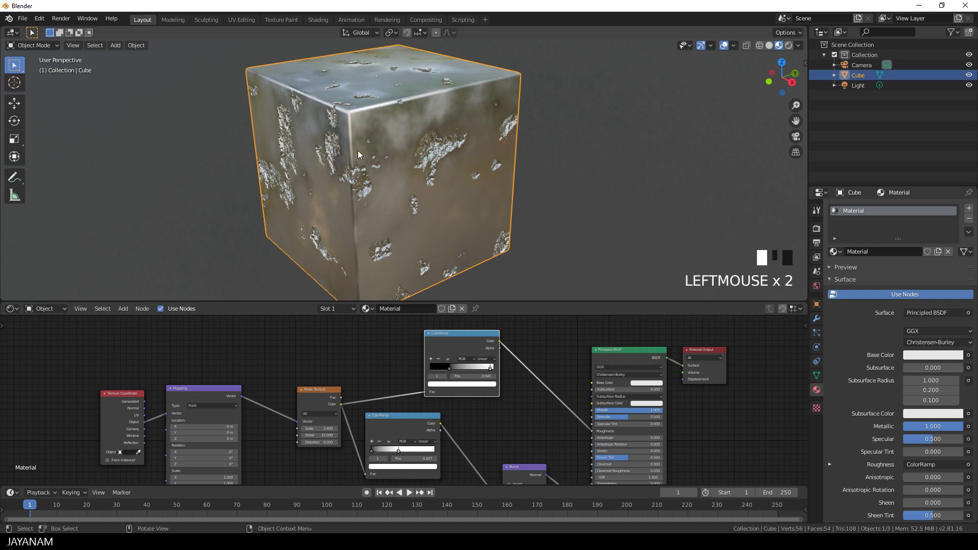
Slide the roughness ramp's black stop right and its white stop to about 0.86
{"action": "middle_click_drag", "start_coordinate": [428, 163], "coordinate": [374, 160]}
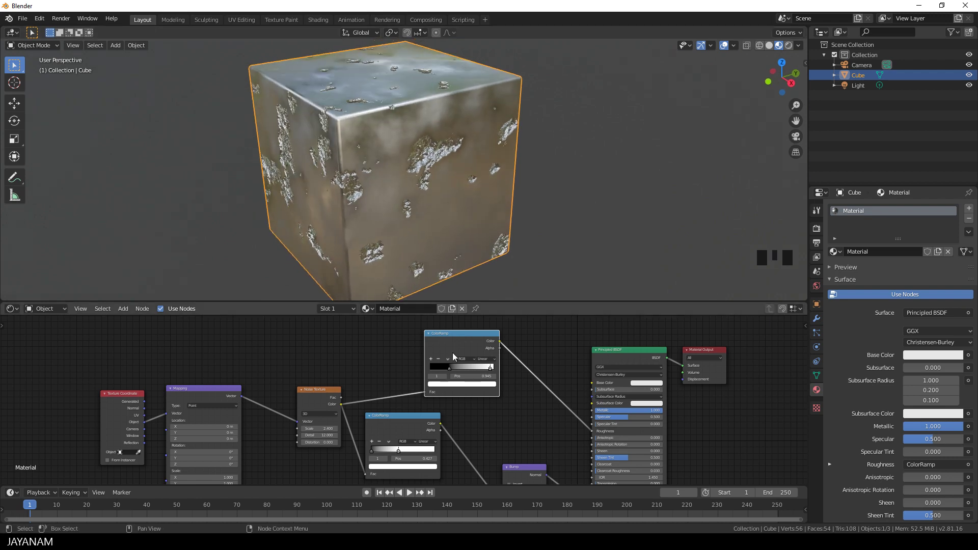
{"action": "left_click_drag", "start_coordinate": [449, 368], "coordinate": [486, 371]}
{"action": "middle_click_drag", "start_coordinate": [386, 235], "coordinate": [368, 168]}
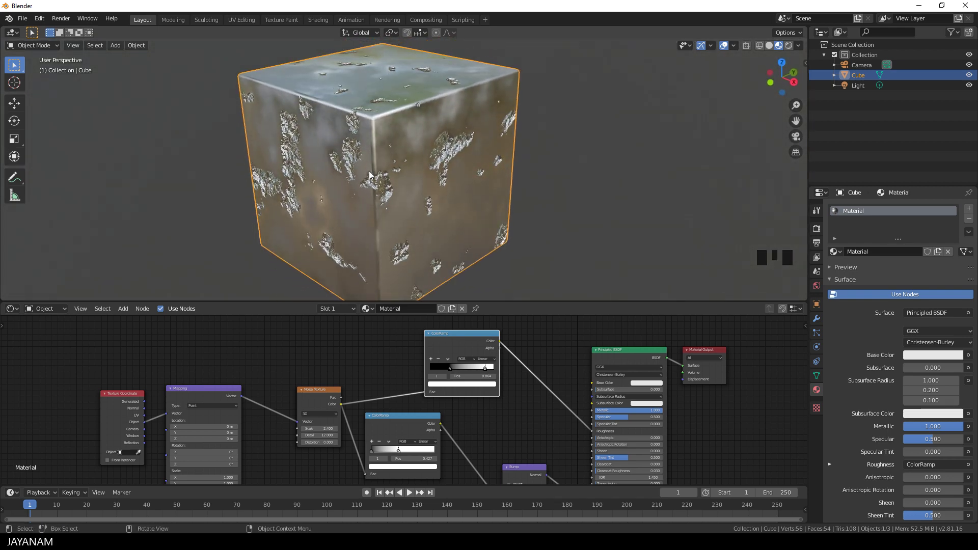
Move the Noise Texture node lower left and the roughness ColorRamp node to the left
{"action": "scroll", "coordinate": [369, 170], "scroll_direction": "down", "scroll_amount": 2}
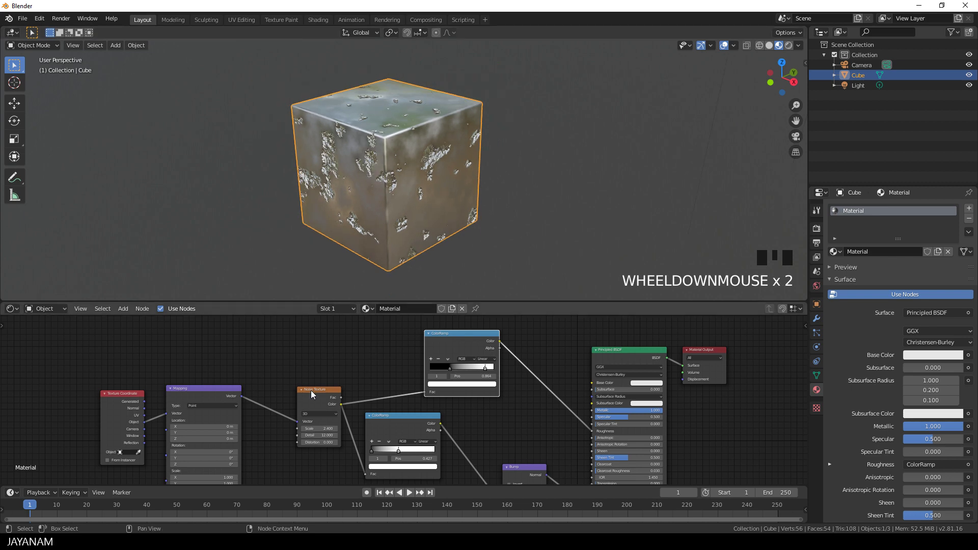
{"action": "left_click_drag", "start_coordinate": [311, 390], "coordinate": [282, 412]}
{"action": "left_click", "coordinate": [443, 326]}
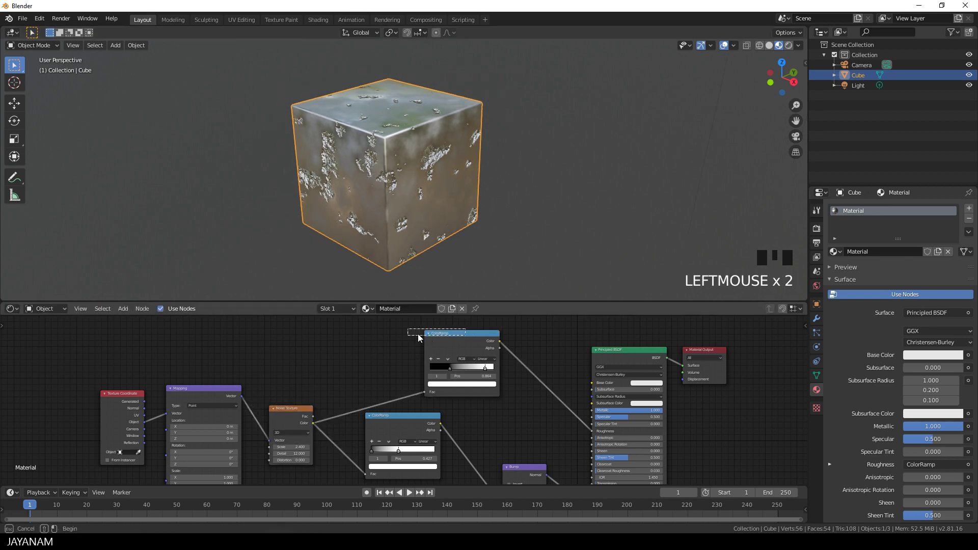
{"action": "left_click", "coordinate": [457, 332]}
{"action": "left_click_drag", "start_coordinate": [456, 332], "coordinate": [396, 328]}
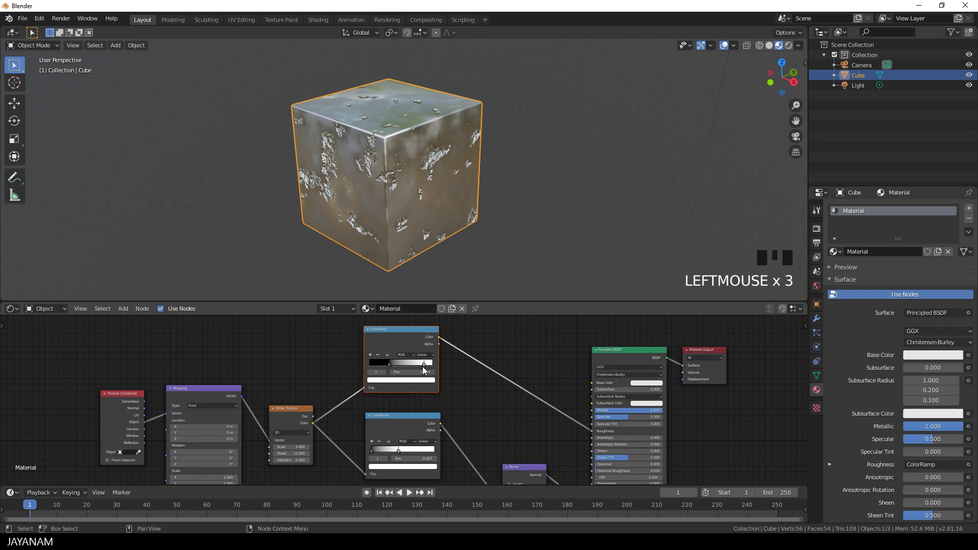
Retune the roughness ramp's white stop, settling it at 0.941
{"action": "left_click", "coordinate": [421, 365]}
{"action": "left_click_drag", "start_coordinate": [420, 364], "coordinate": [381, 365]}
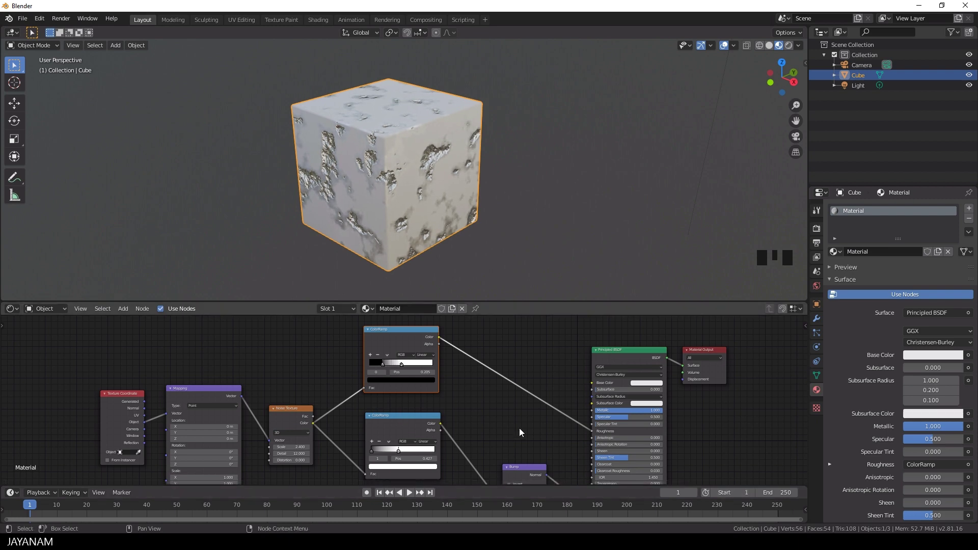
{"action": "left_click_drag", "start_coordinate": [403, 364], "coordinate": [429, 368]}
{"action": "middle_click_drag", "start_coordinate": [422, 219], "coordinate": [569, 130]}
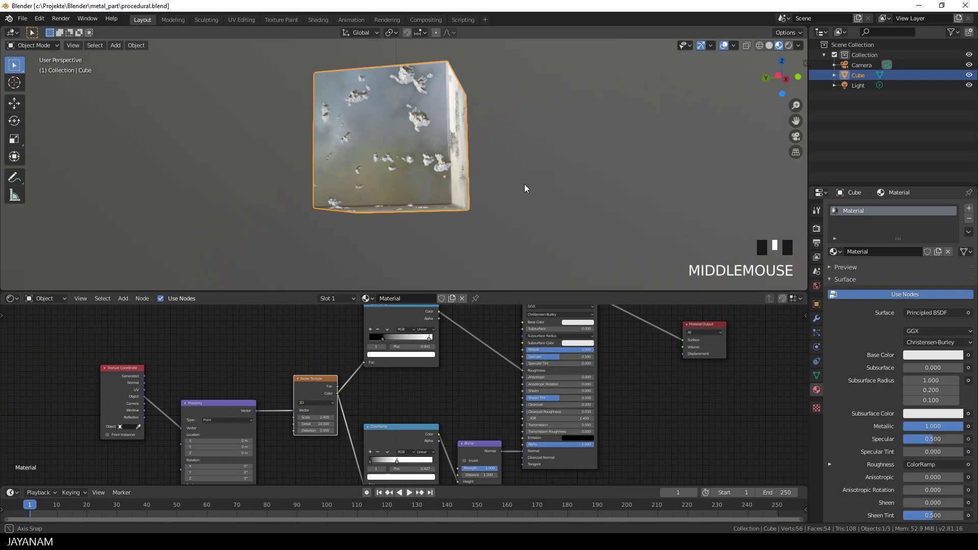
Orbit the view to inspect the finished worn-metal cube
{"action": "middle_click_drag", "start_coordinate": [524, 185], "coordinate": [367, 222]}
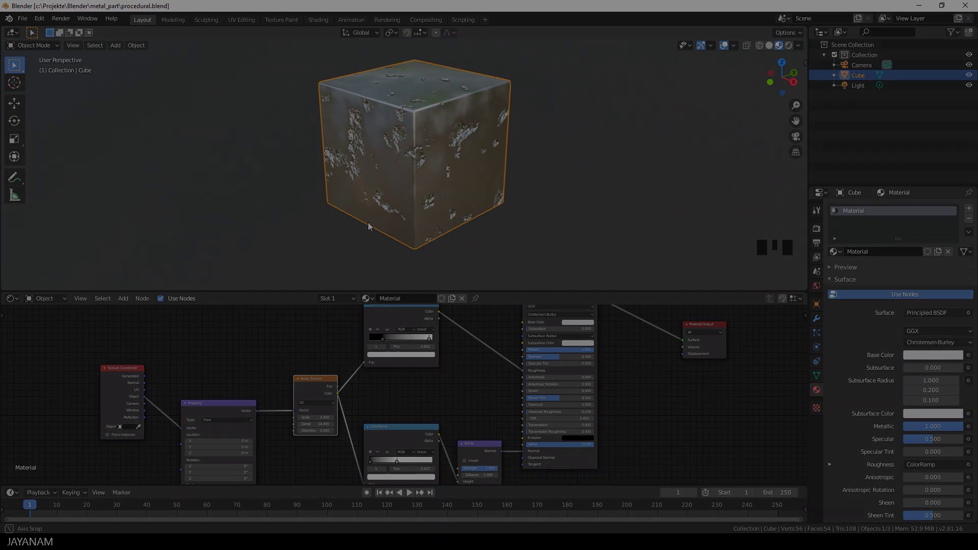